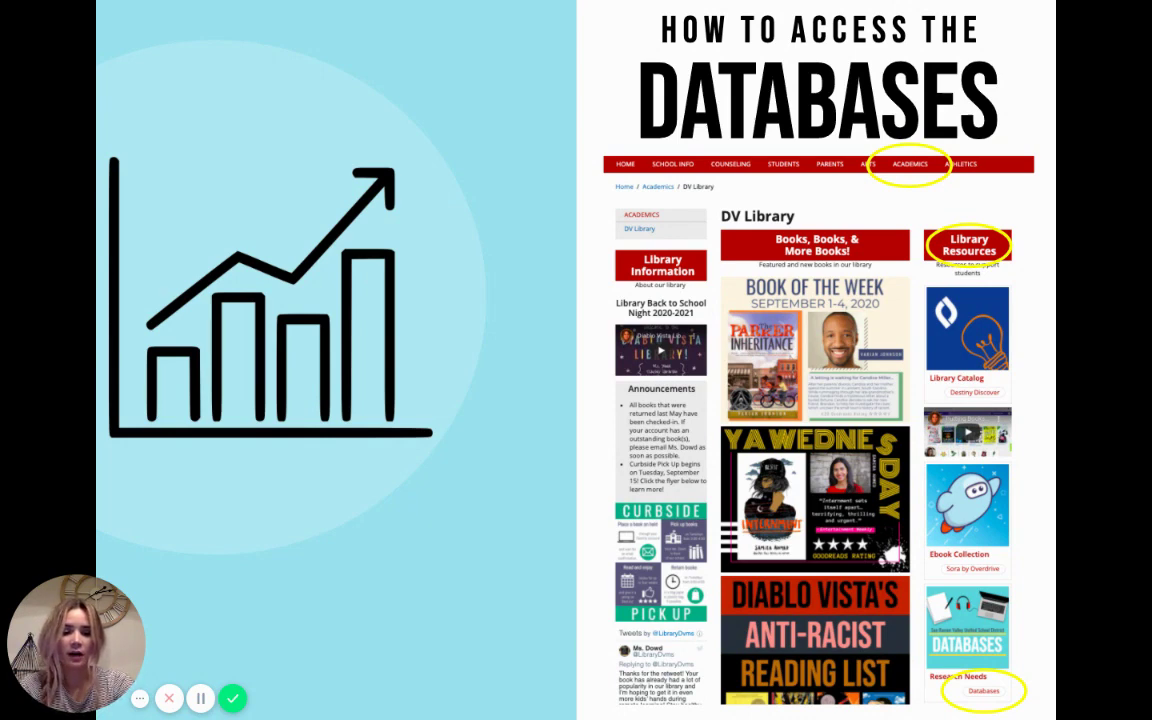
Leave the 'How to Access the Databases' slideshow and return to the Diablo Vista homepage.
key(super+Tab)
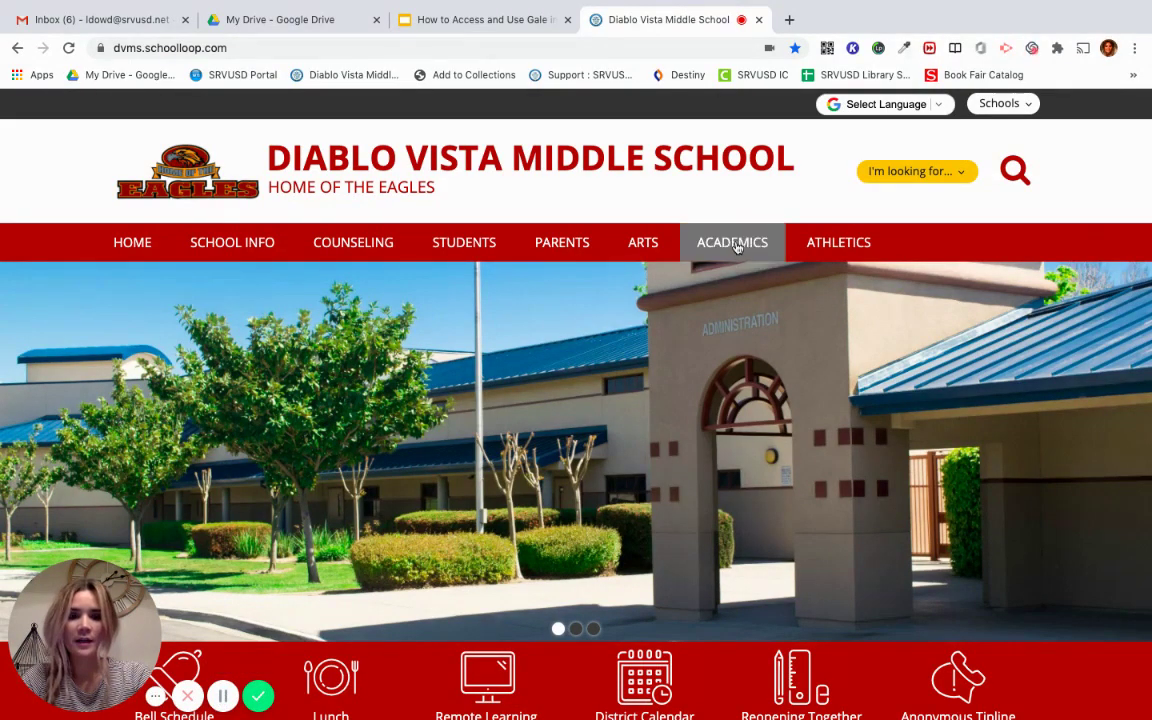
Go to Academics > DV Library and open the Research Needs Databases list.
mouse_move(738, 246)
click(728, 279)
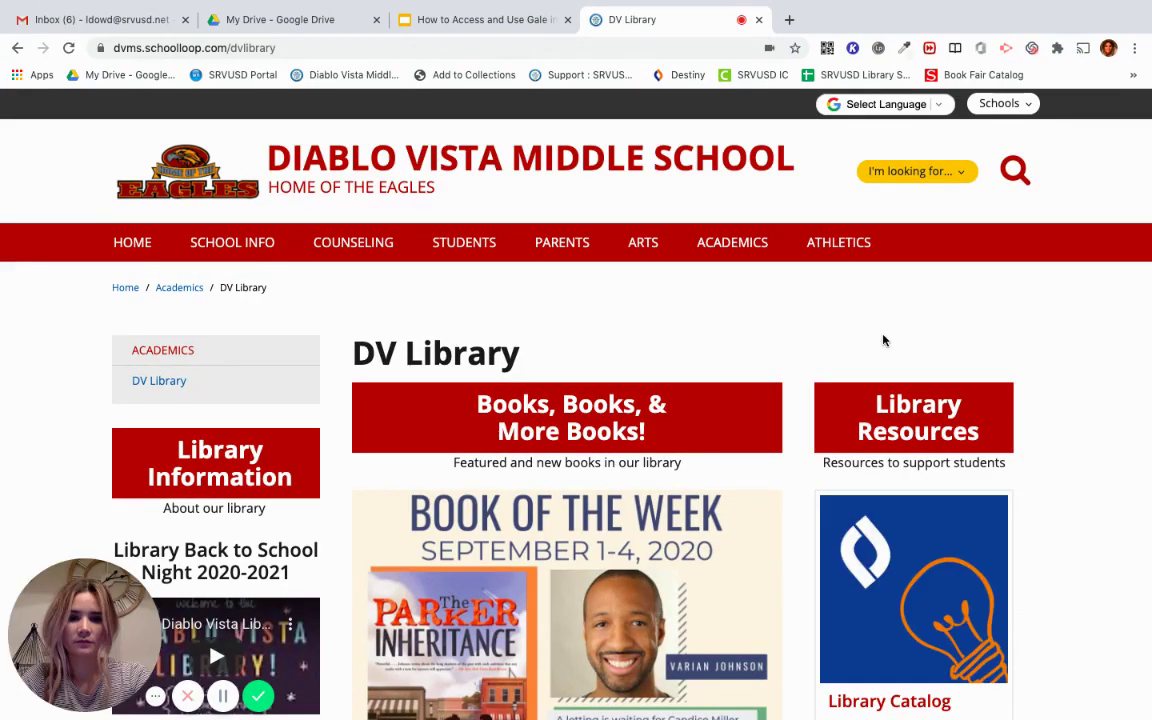
scroll(892, 363, down, 1)
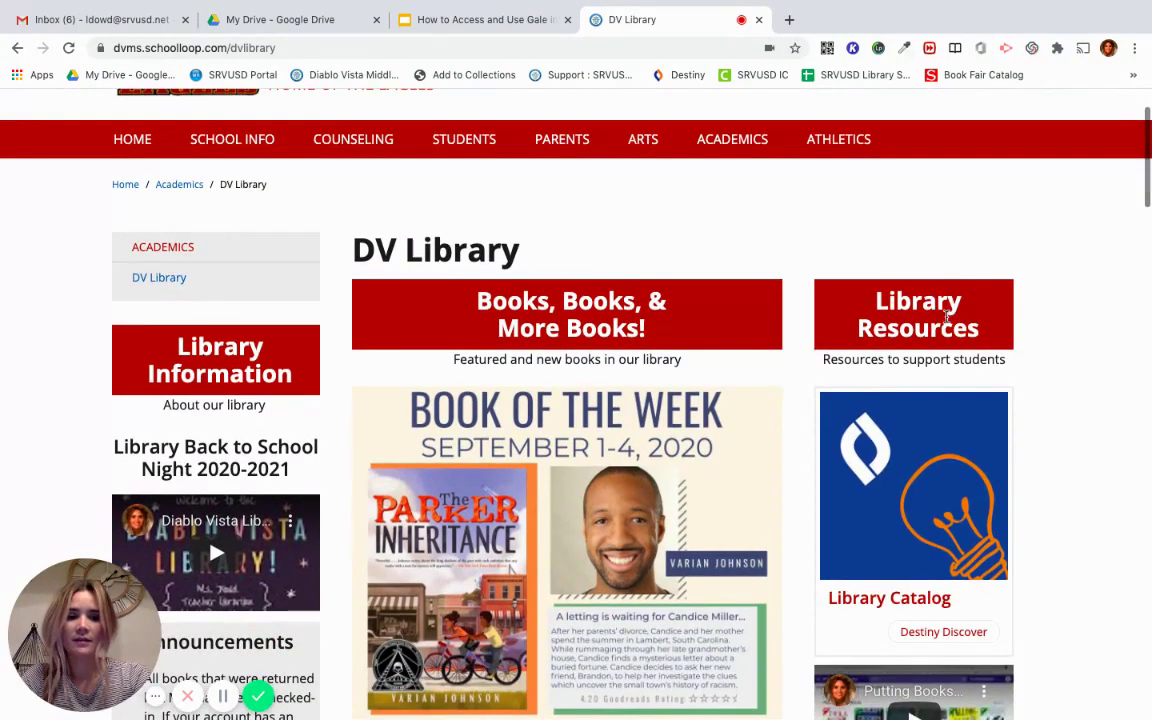
scroll(892, 363, down, 7)
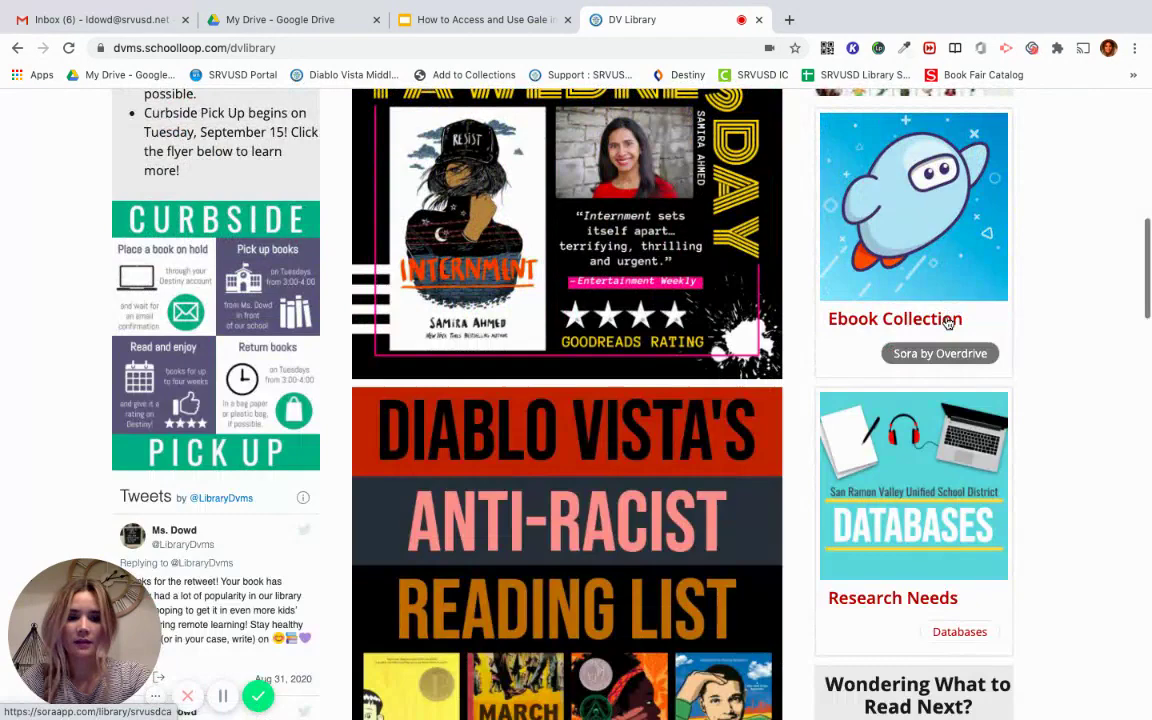
scroll(946, 321, down, 2)
click(960, 482)
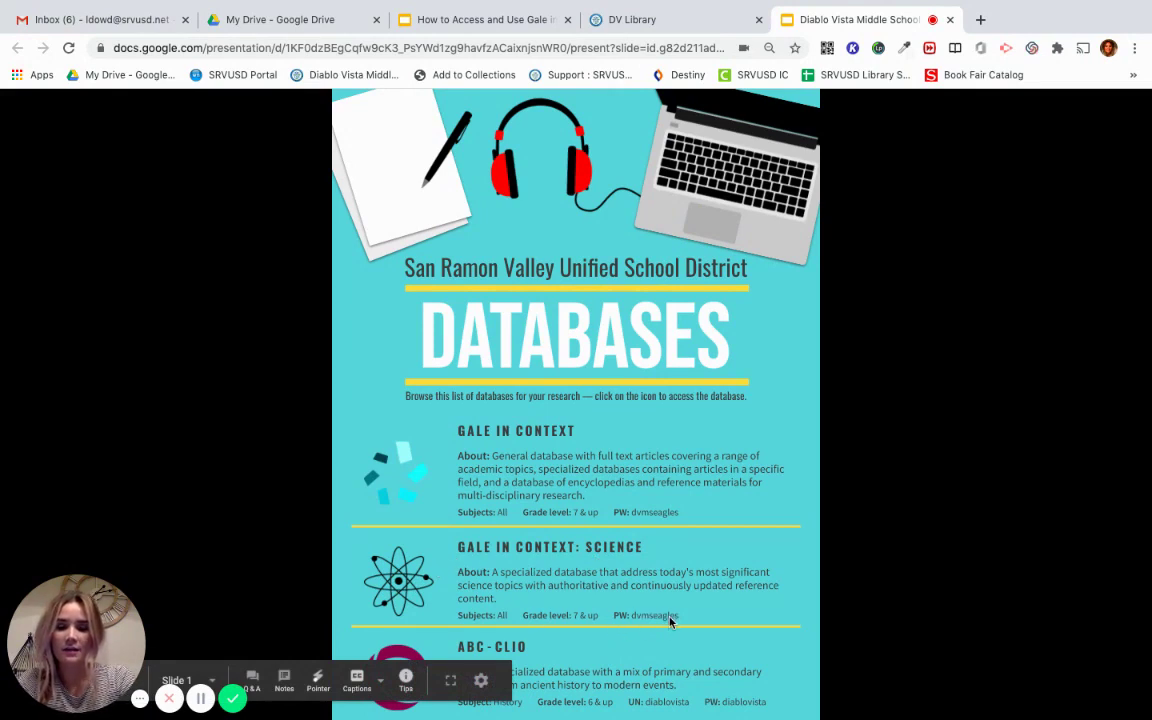
Launch Gale In Context: Science from the Databases slide's atom icon.
click(393, 581)
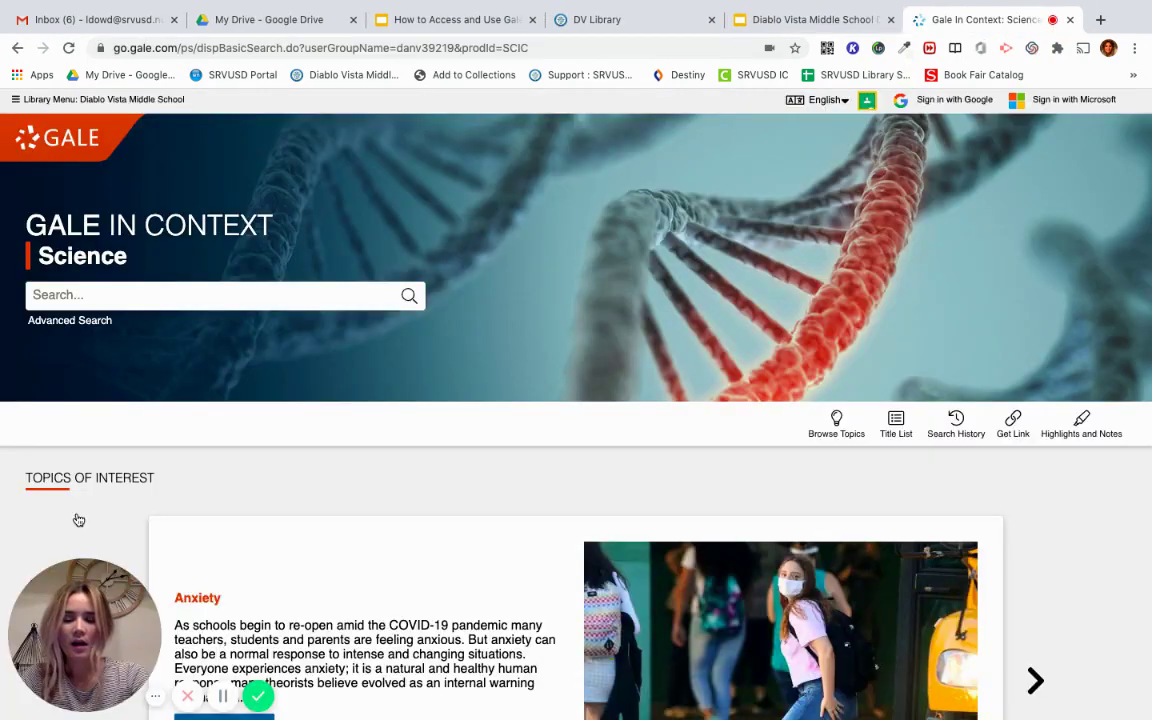
Show the full Browse Topics list and scroll down to the Moon entry.
click(845, 437)
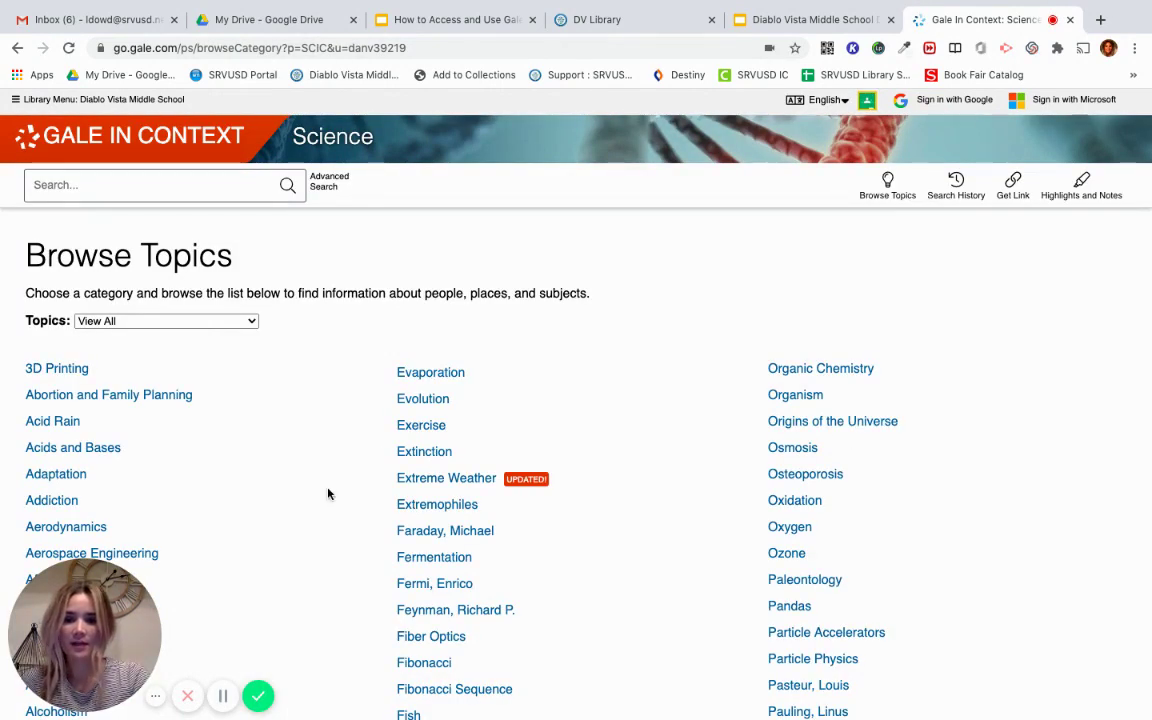
scroll(327, 491, down, 6)
scroll(327, 476, down, 5)
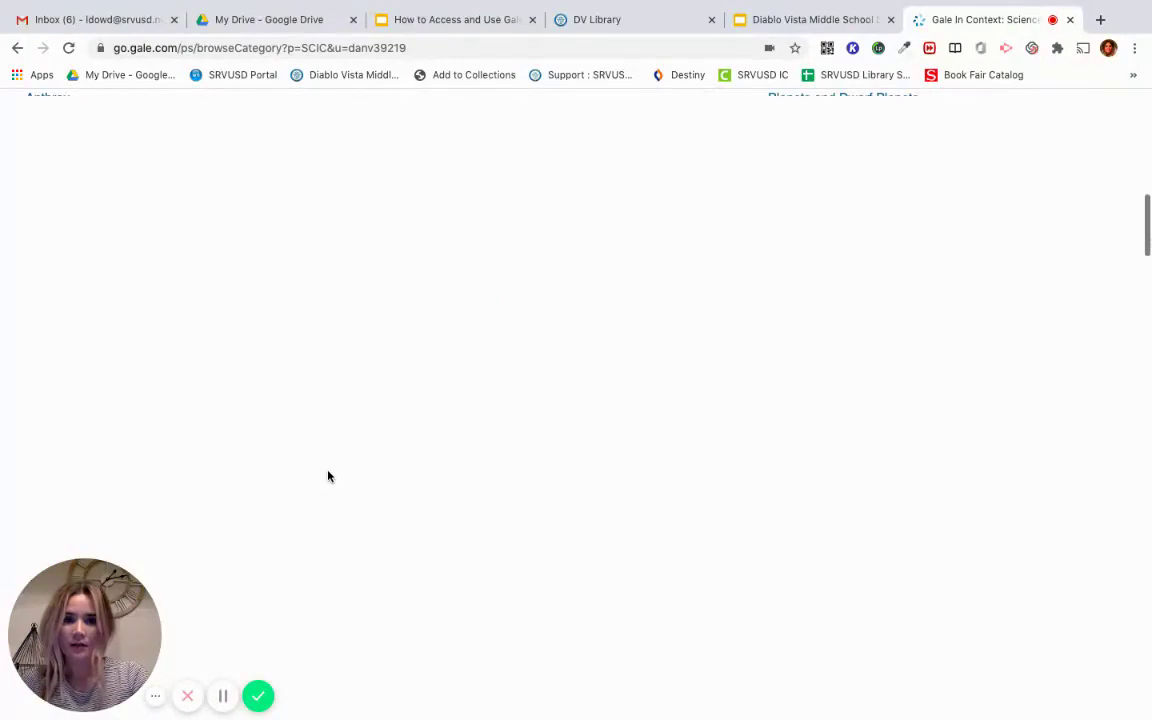
scroll(327, 476, down, 6)
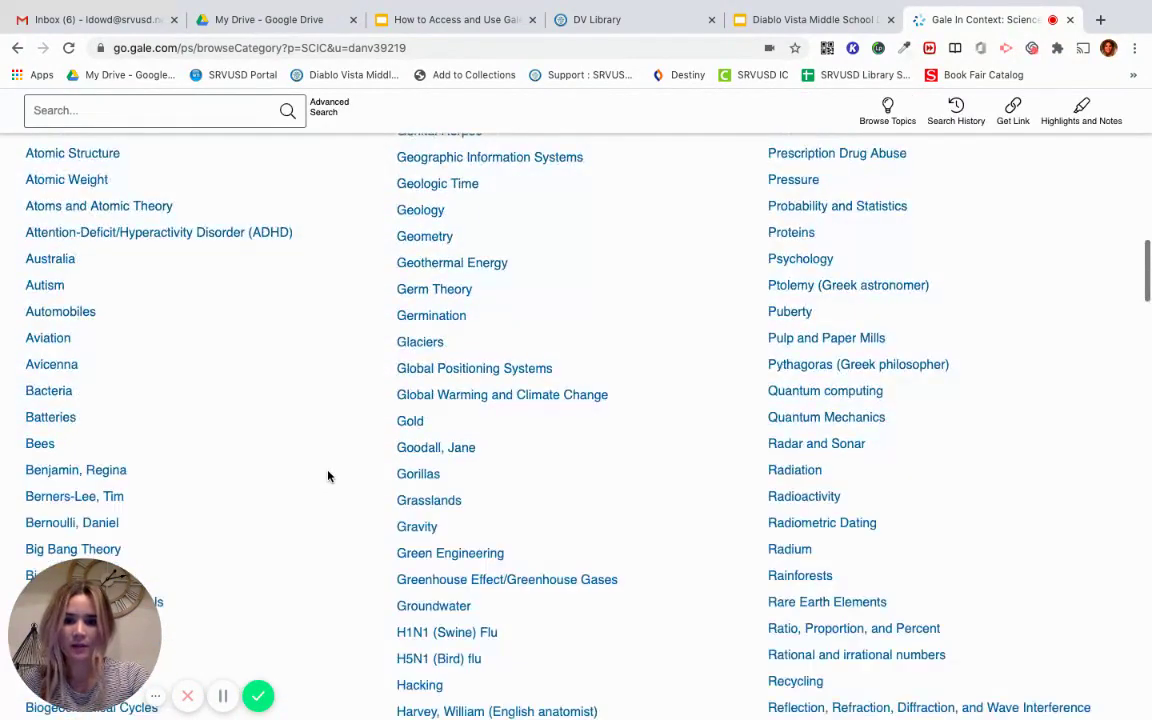
scroll(327, 476, down, 15)
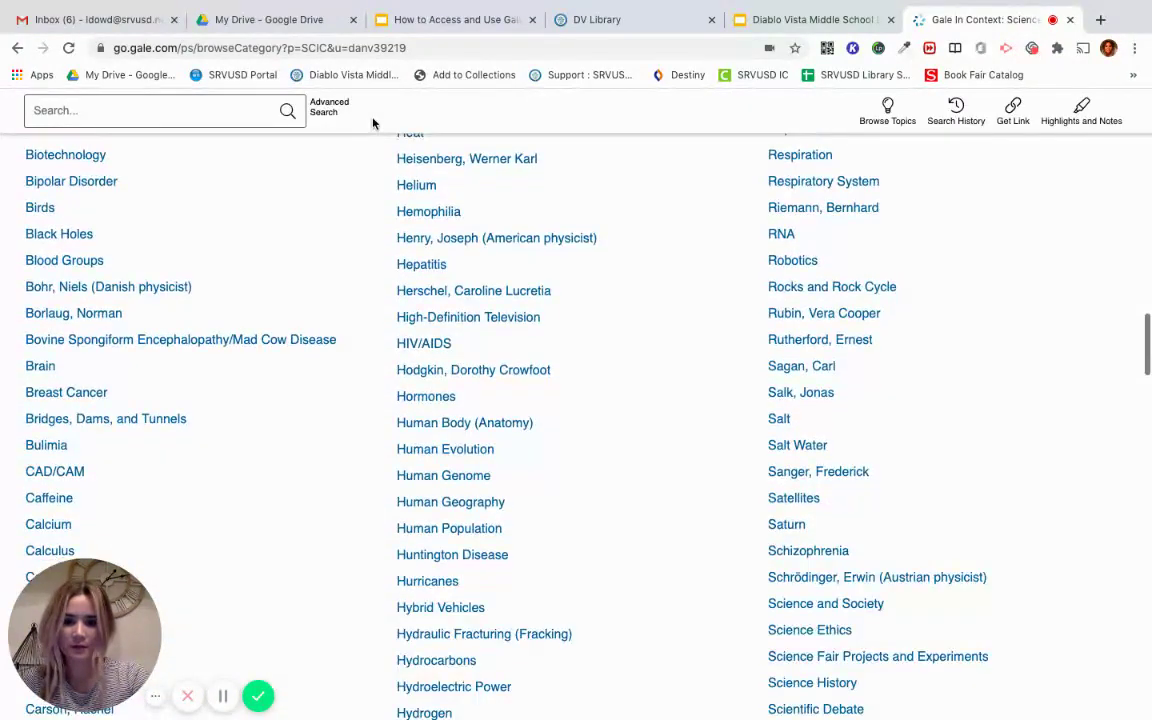
scroll(395, 545, down, 3)
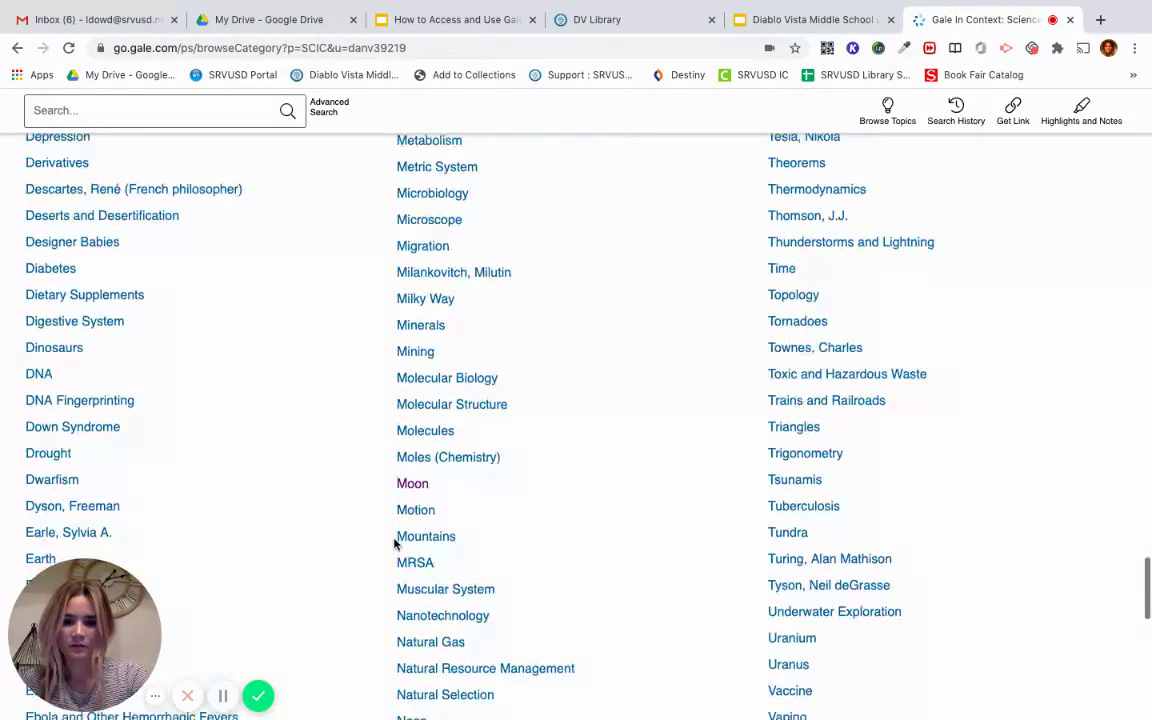
Open the Moon topic overview article and scroll through it.
click(411, 486)
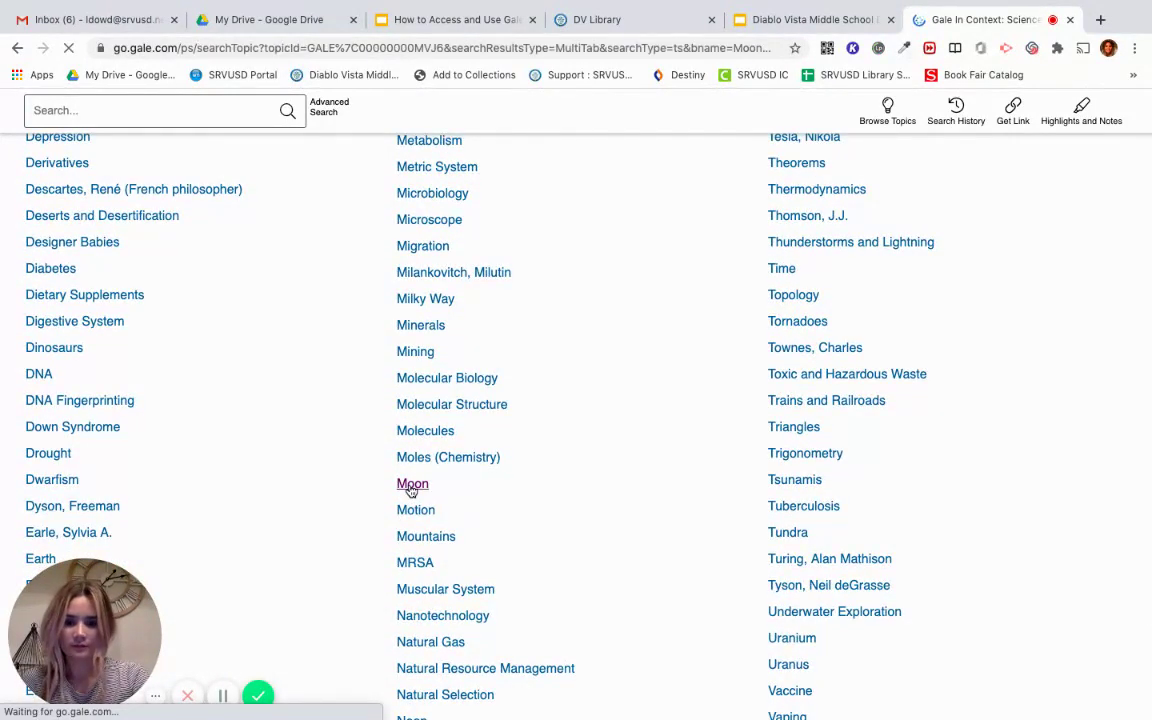
scroll(597, 476, down, 3)
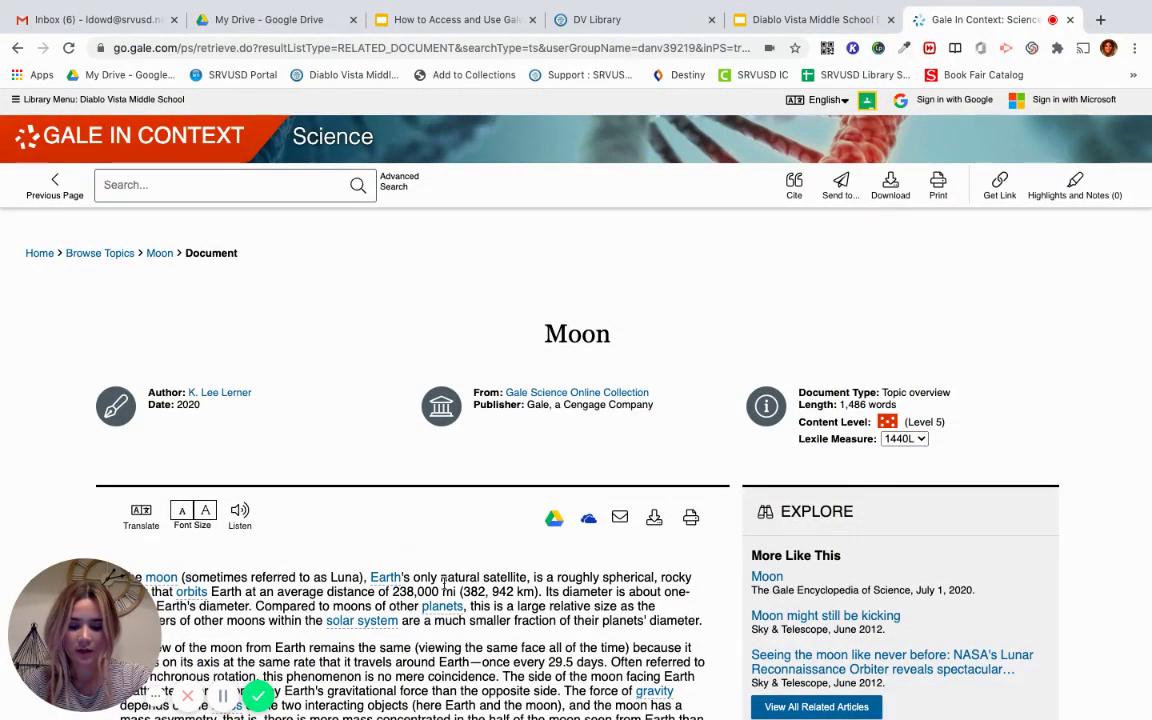
scroll(320, 510, down, 3)
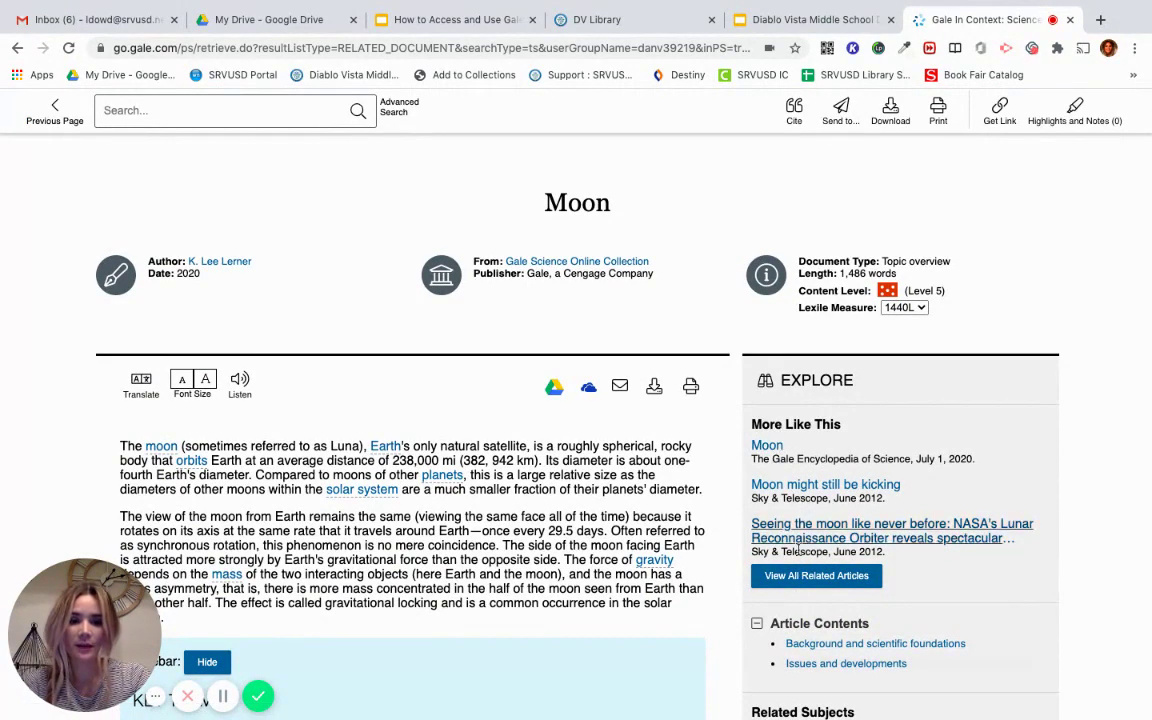
scroll(797, 566, down, 1)
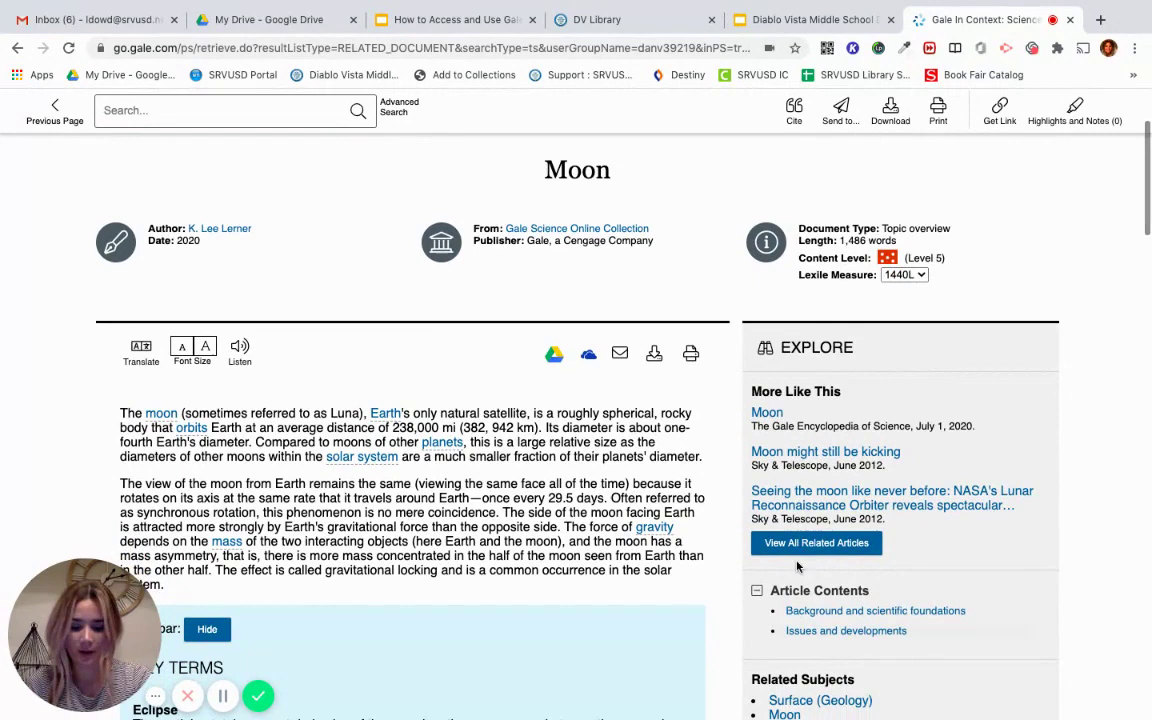
scroll(411, 450, up, 5)
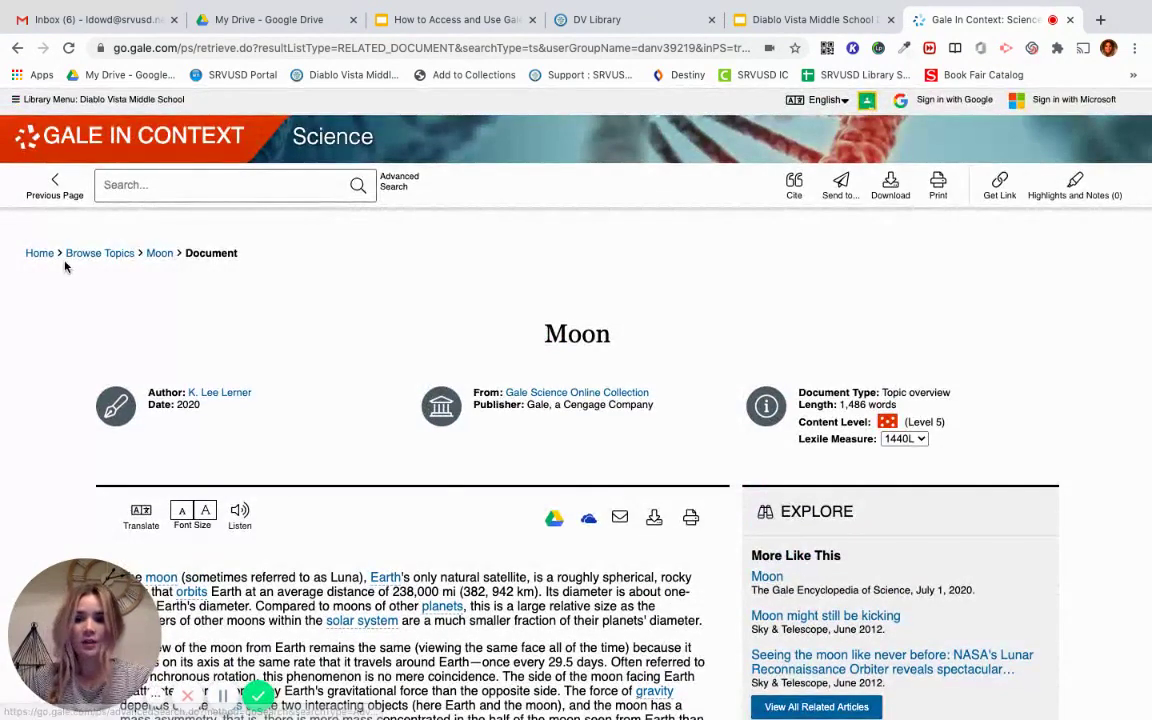
Search the database for 'moon landing'.
click(153, 186)
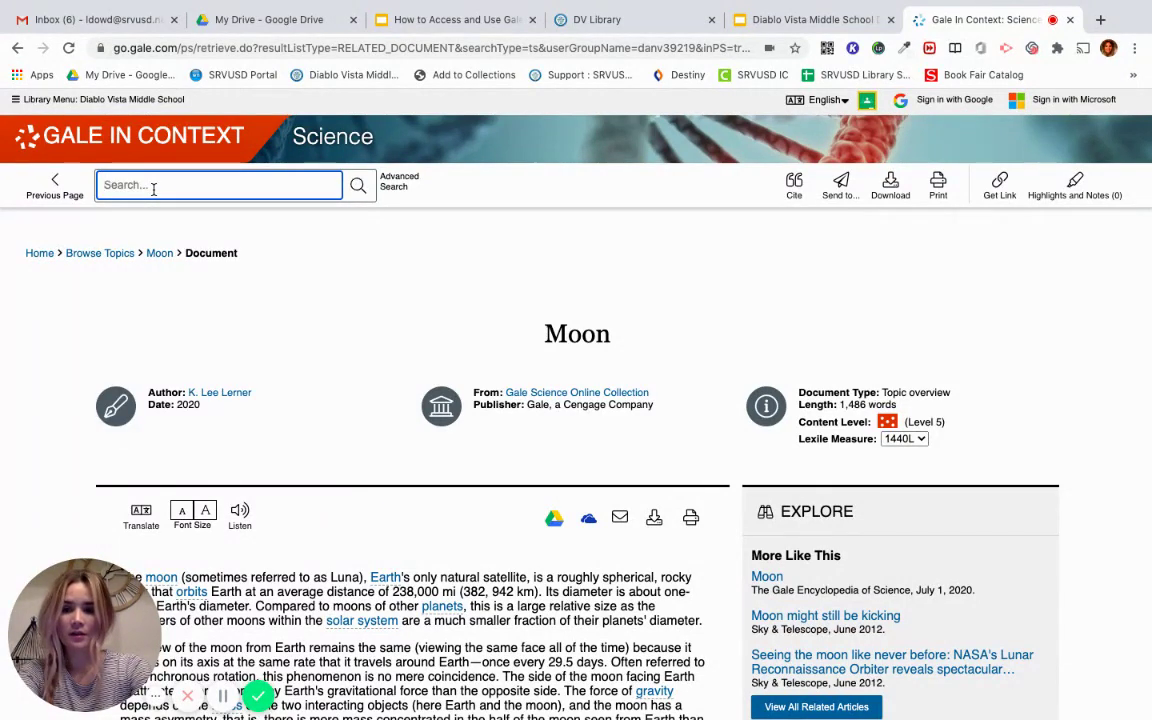
text(moon landing)
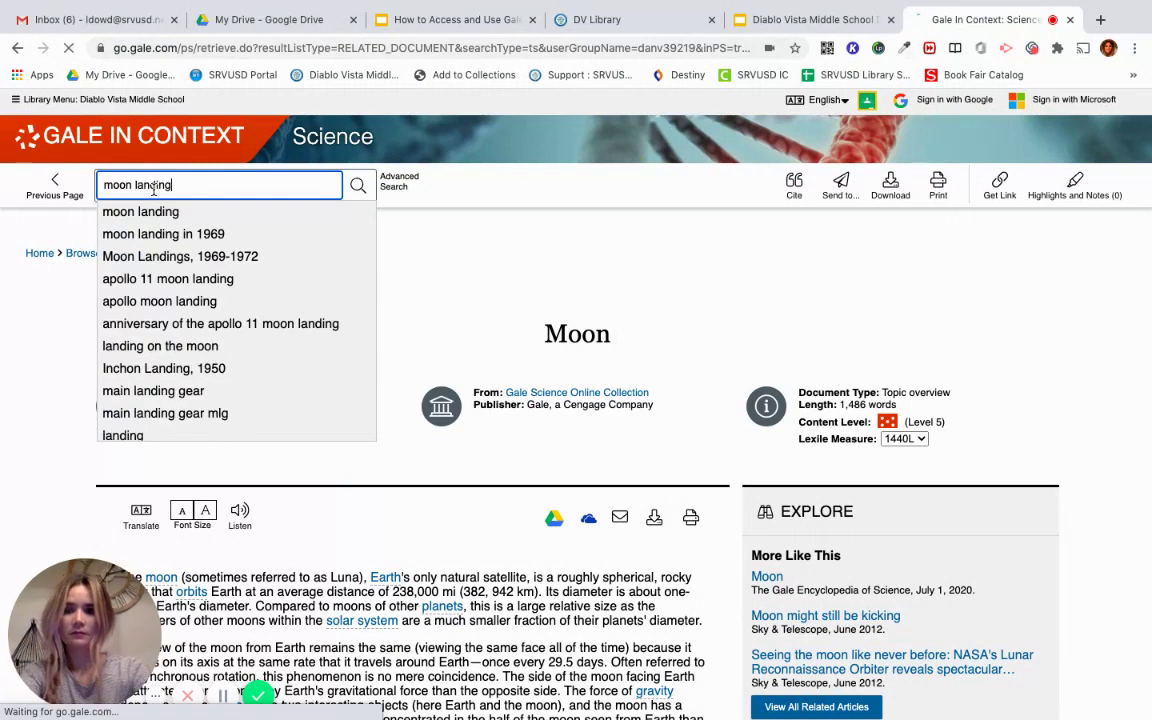
key(Return)
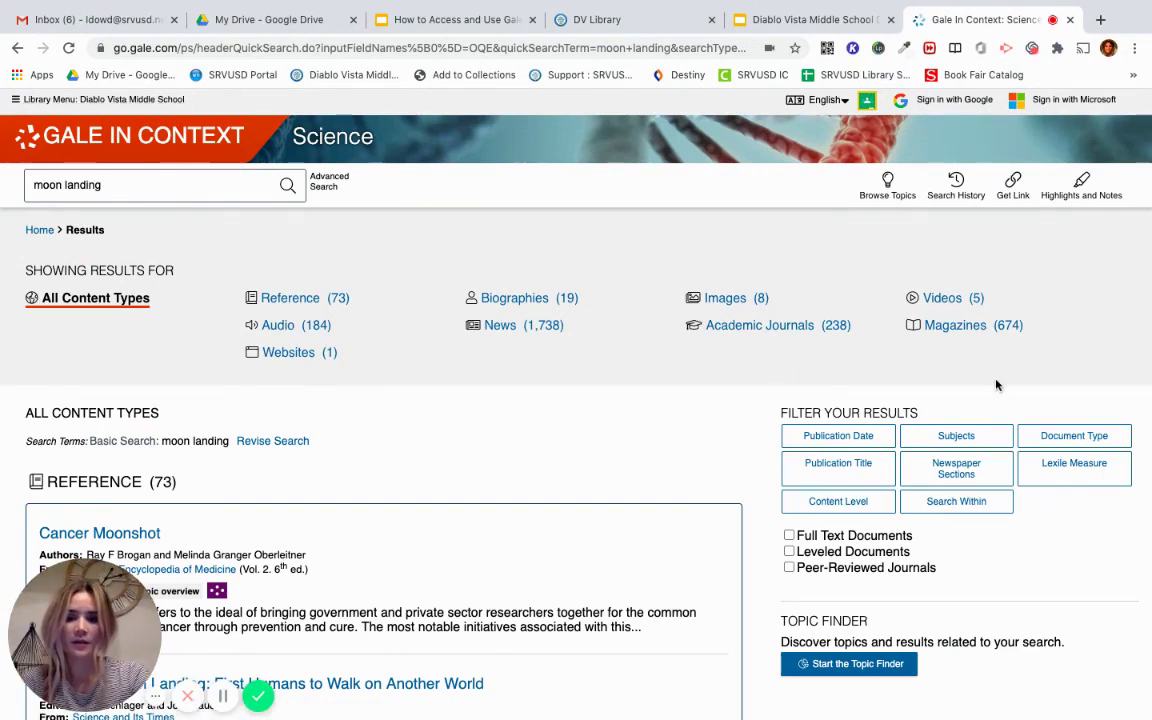
Open 'The 1969 Moon Landing: First Humans to Walk on Another World' from the Reference results.
scroll(1003, 377, down, 2)
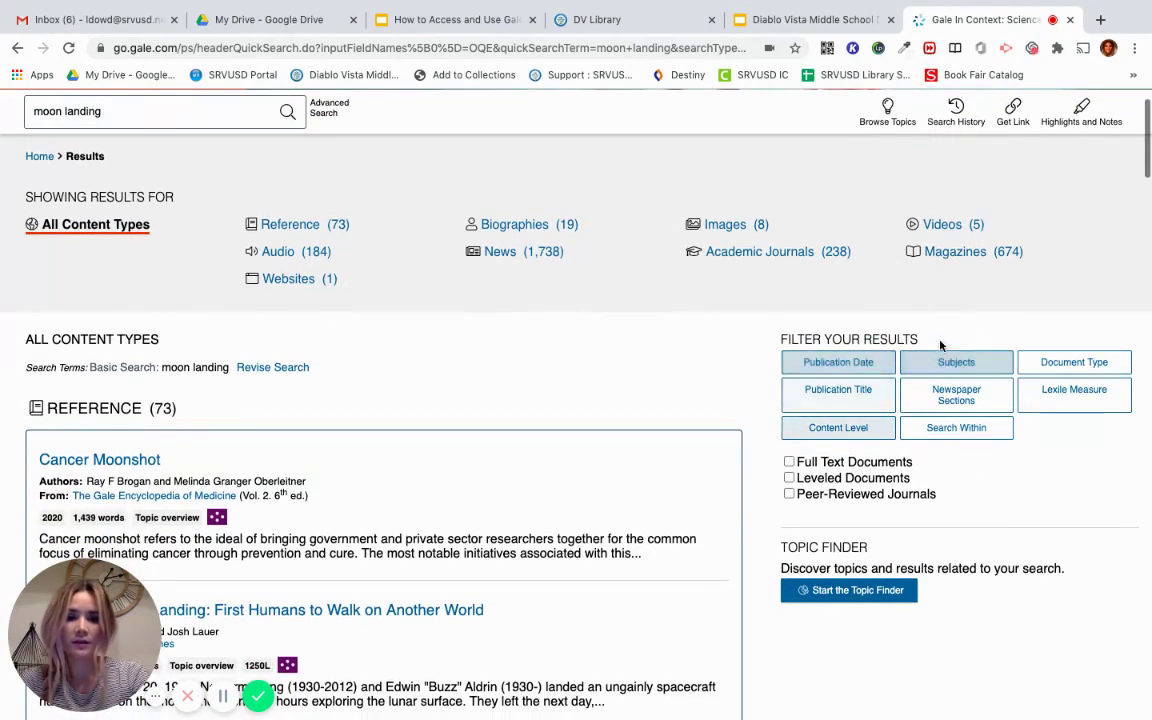
scroll(358, 447, down, 1)
scroll(300, 420, down, 3)
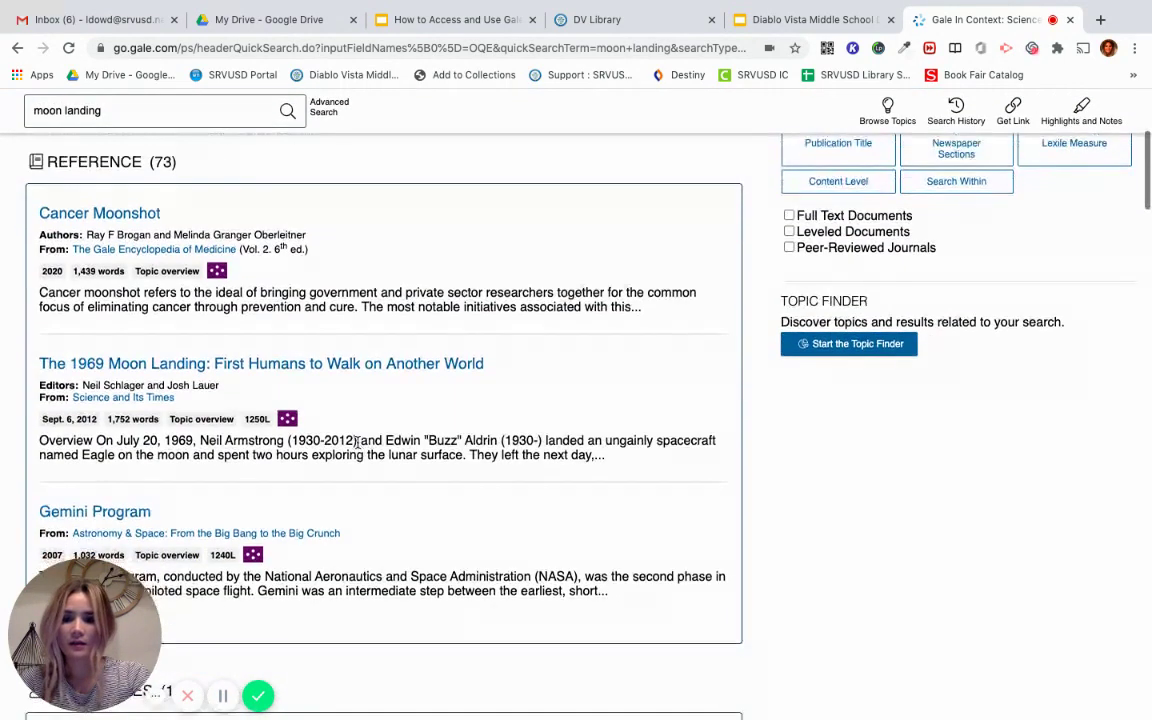
click(160, 364)
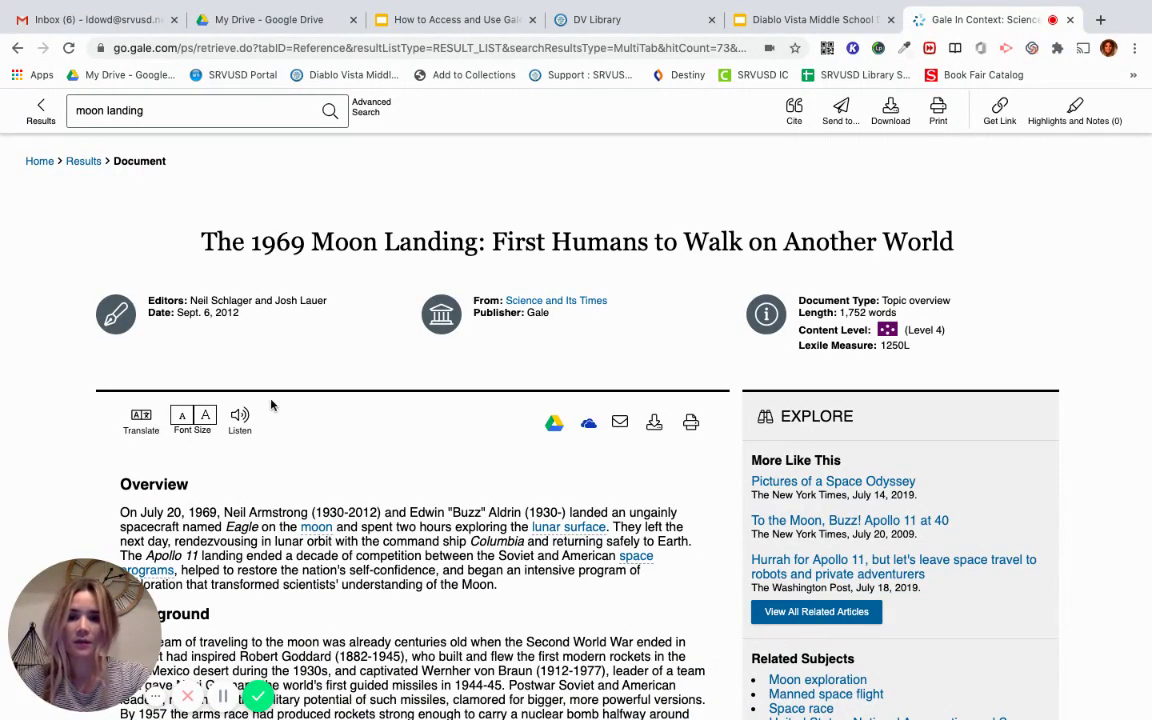
scroll(398, 455, down, 1)
scroll(398, 455, down, 1)
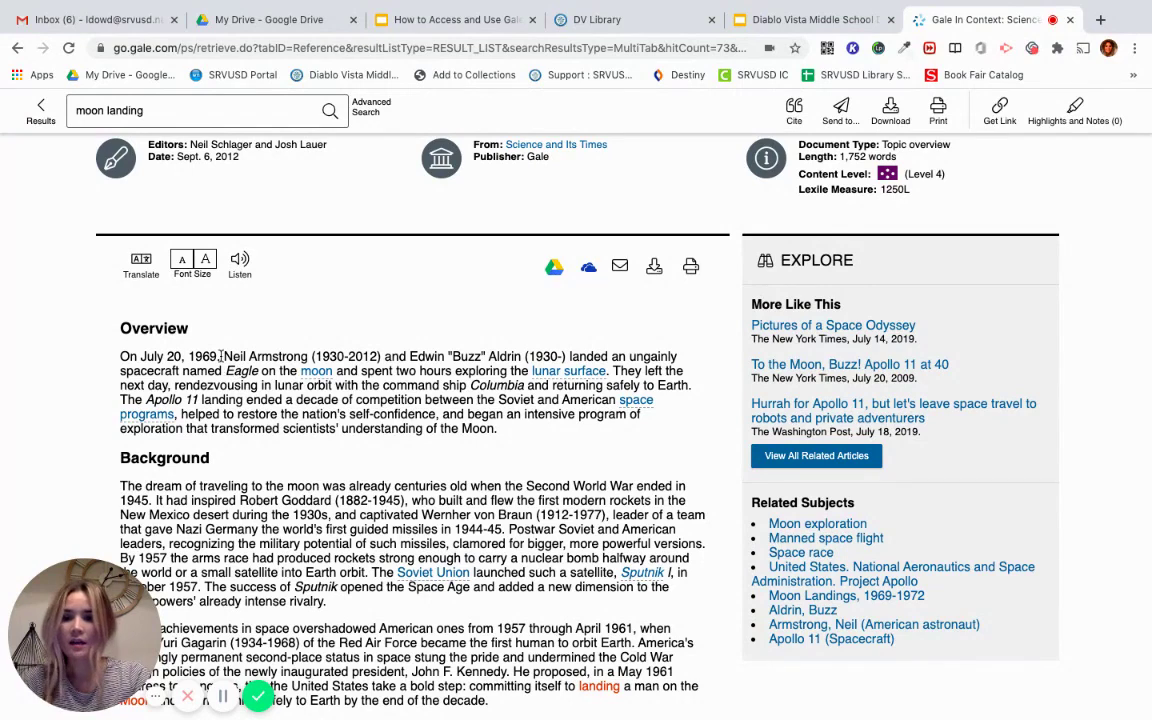
Highlight the astronauts' names in the Overview in yellow and save Note 1.
drag(224, 357, 520, 352)
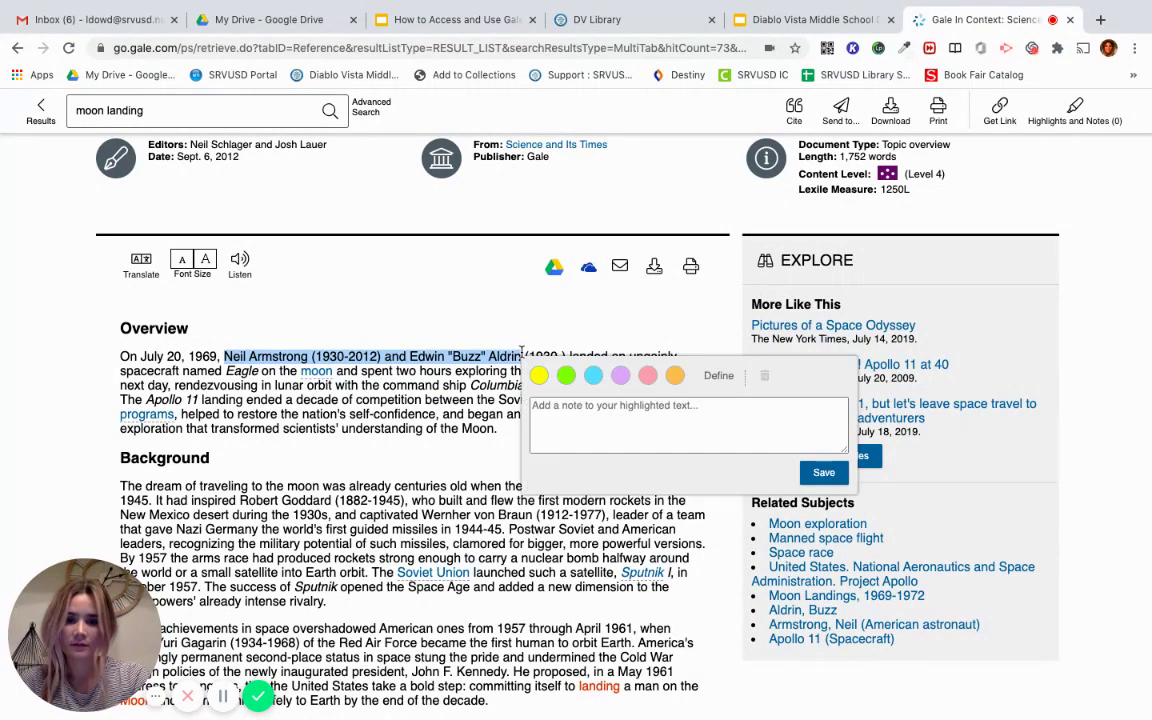
click(539, 375)
text(Note 1)
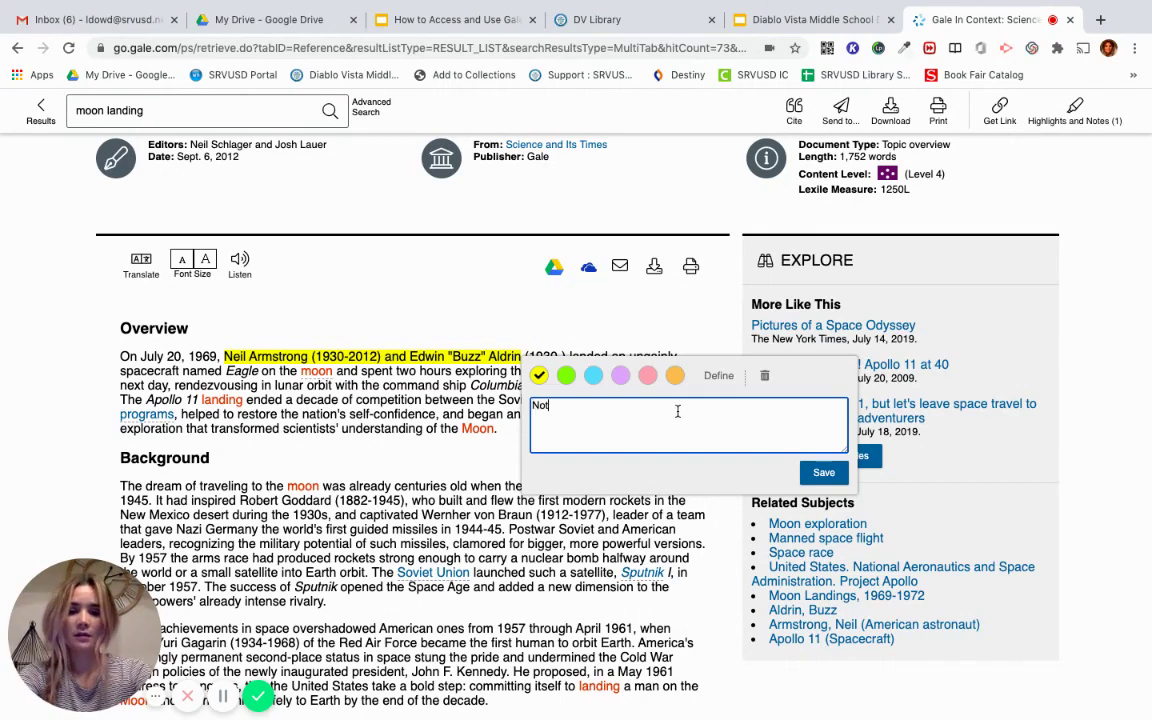
click(823, 472)
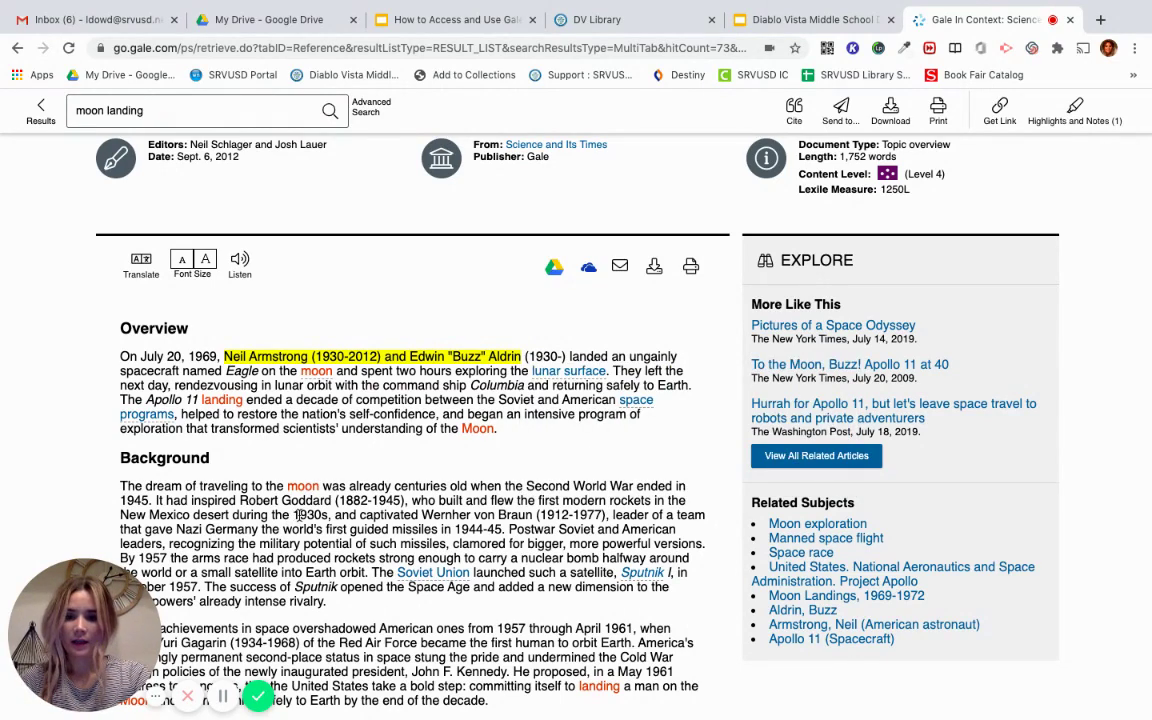
Highlight the von Braun passage in Background in purple and save Note 2.
drag(293, 515, 606, 518)
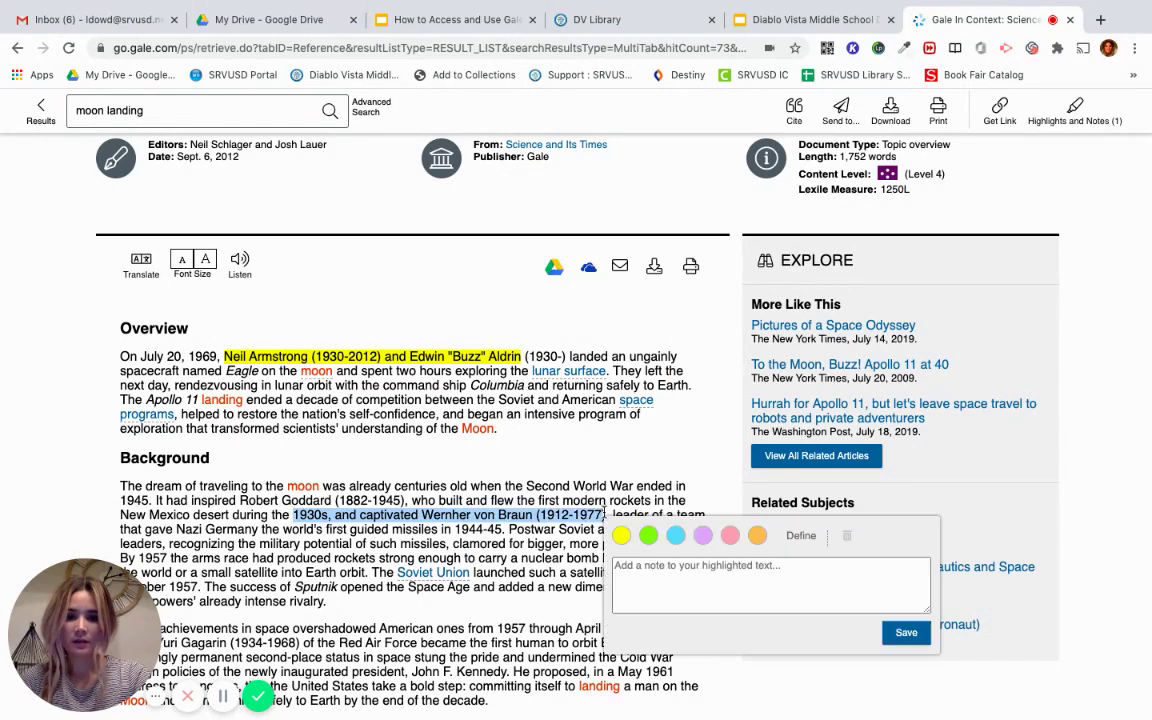
click(703, 535)
click(631, 576)
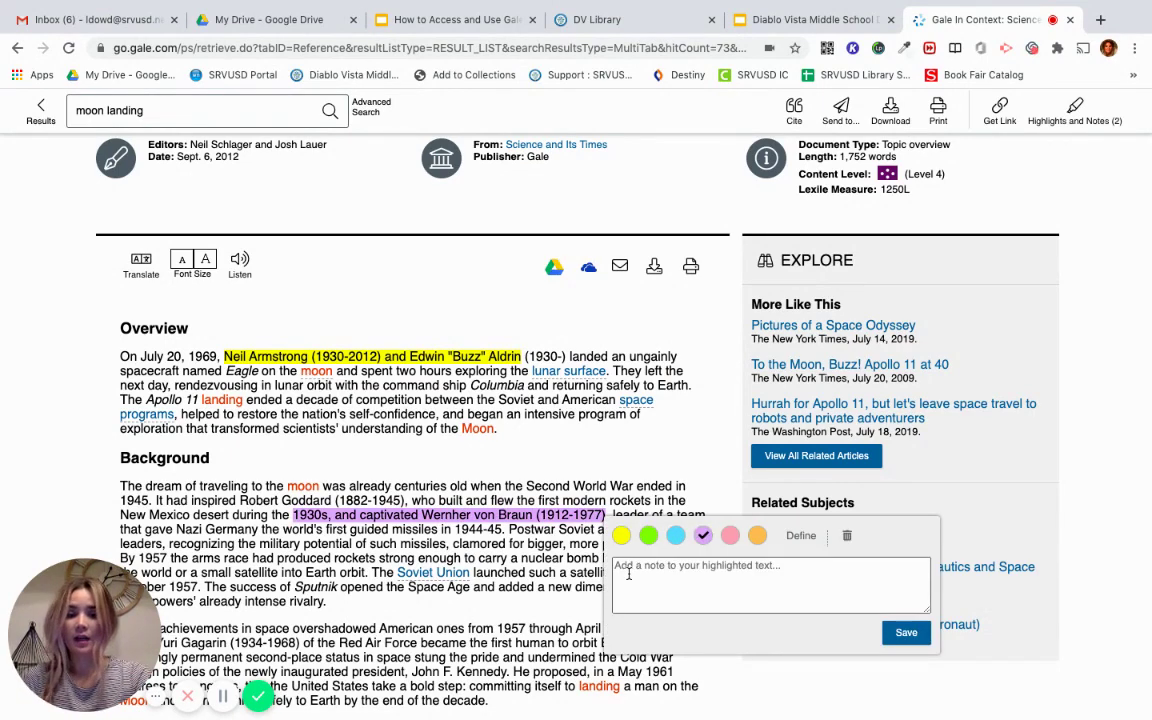
text(Note 2)
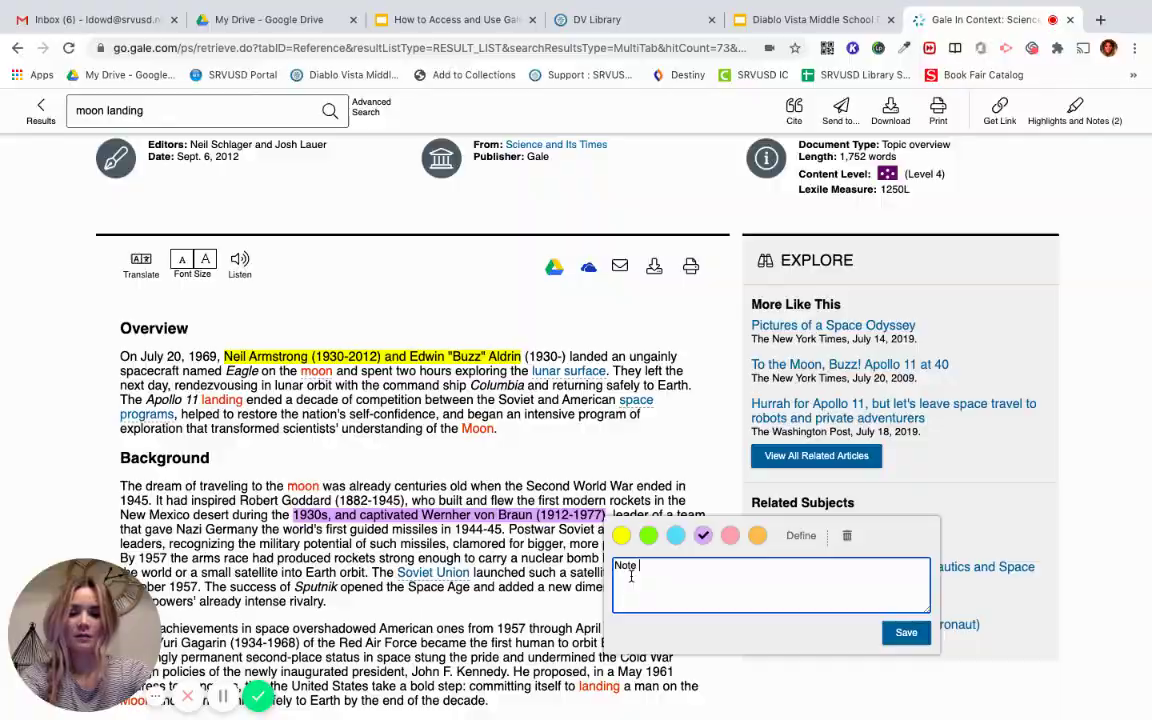
click(905, 633)
scroll(425, 556, down, 5)
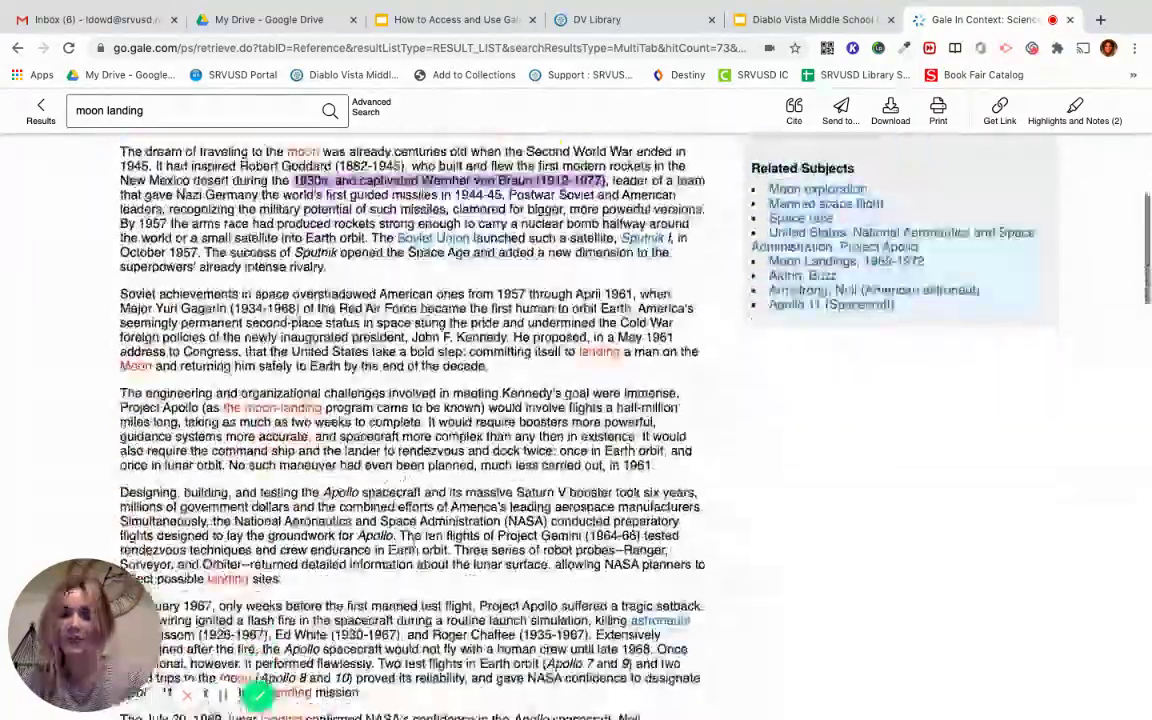
scroll(425, 556, down, 15)
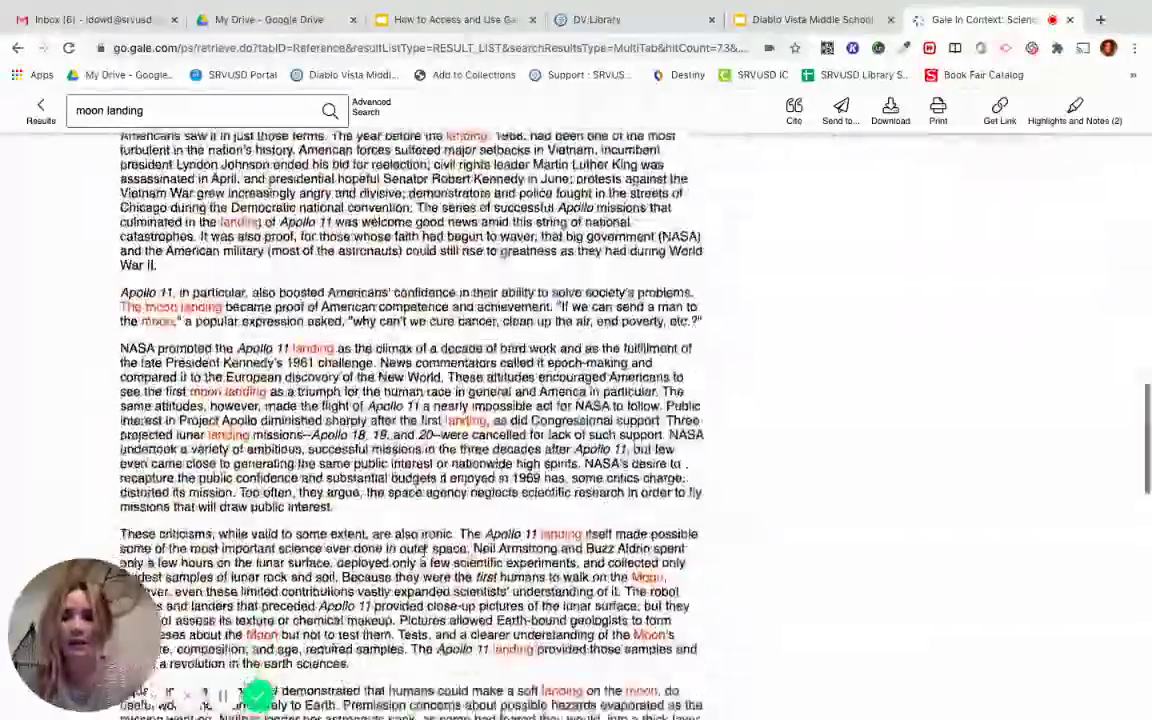
scroll(424, 551, down, 5)
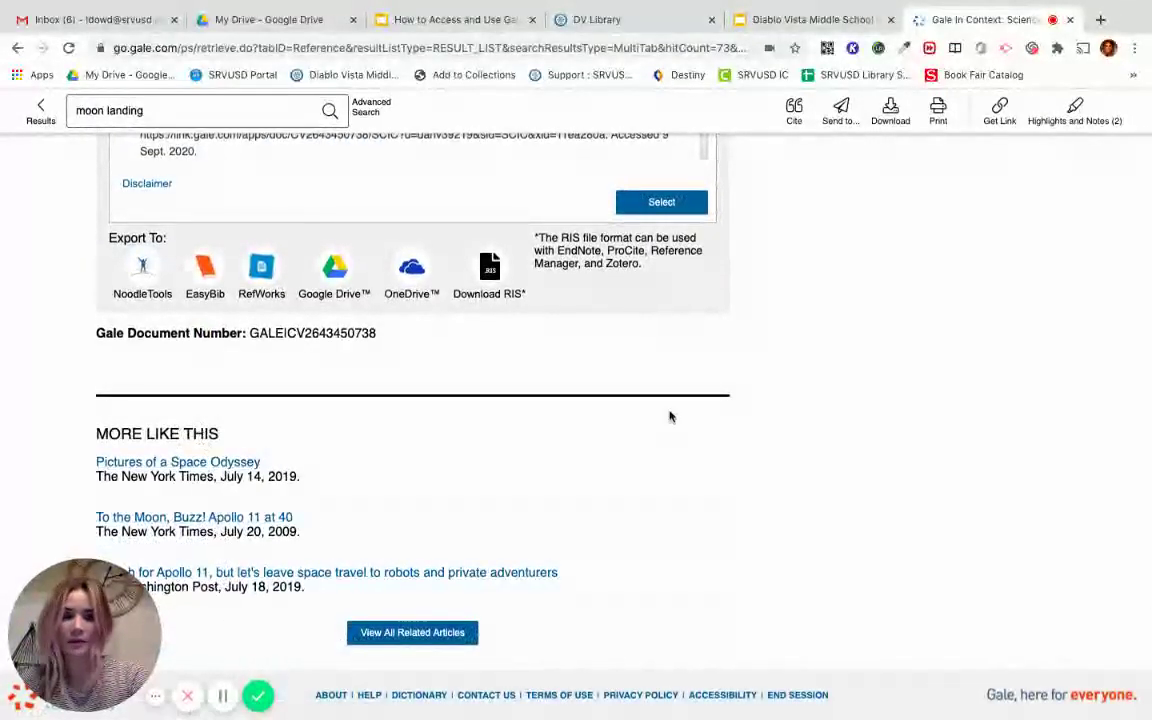
scroll(669, 414, up, 20)
scroll(669, 414, up, 3)
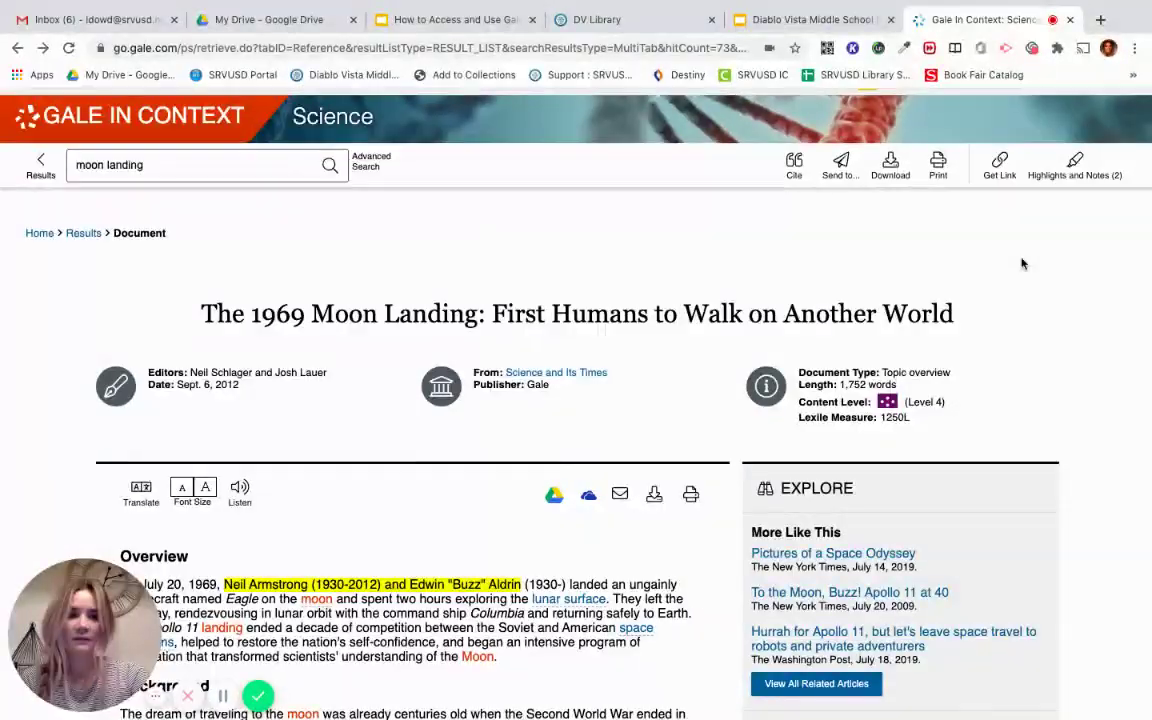
Send the full Highlights and Notes page, with its MLA8 citation, to Google Drive.
click(1075, 168)
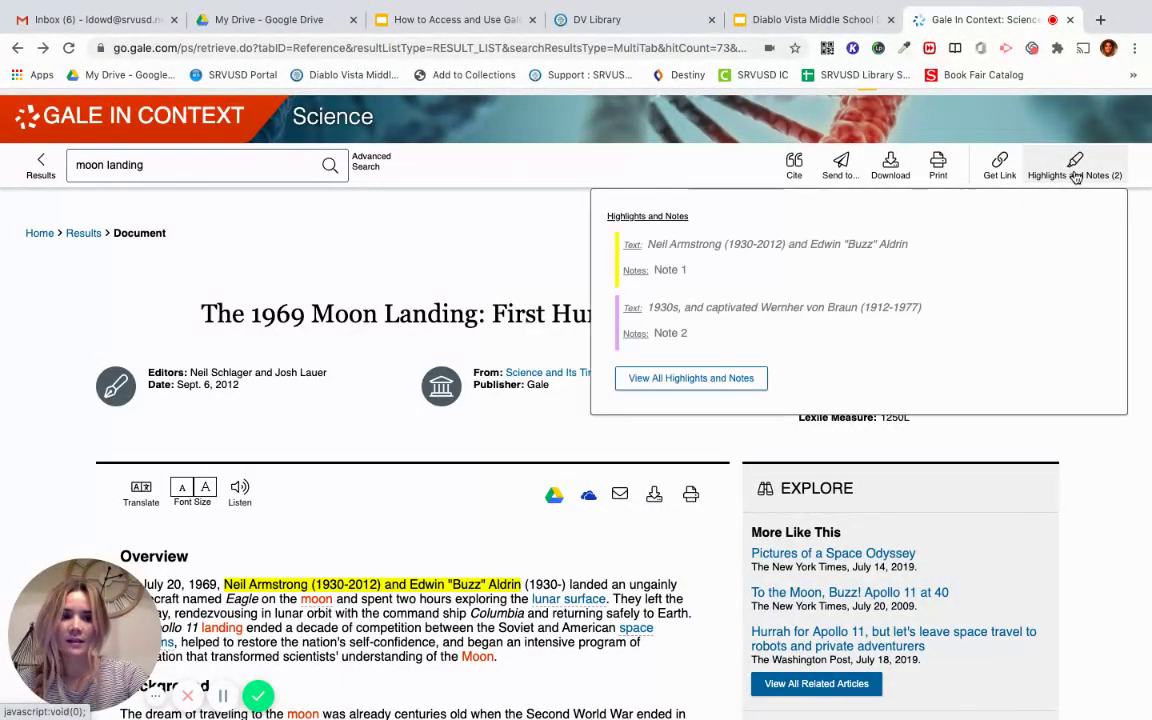
click(669, 379)
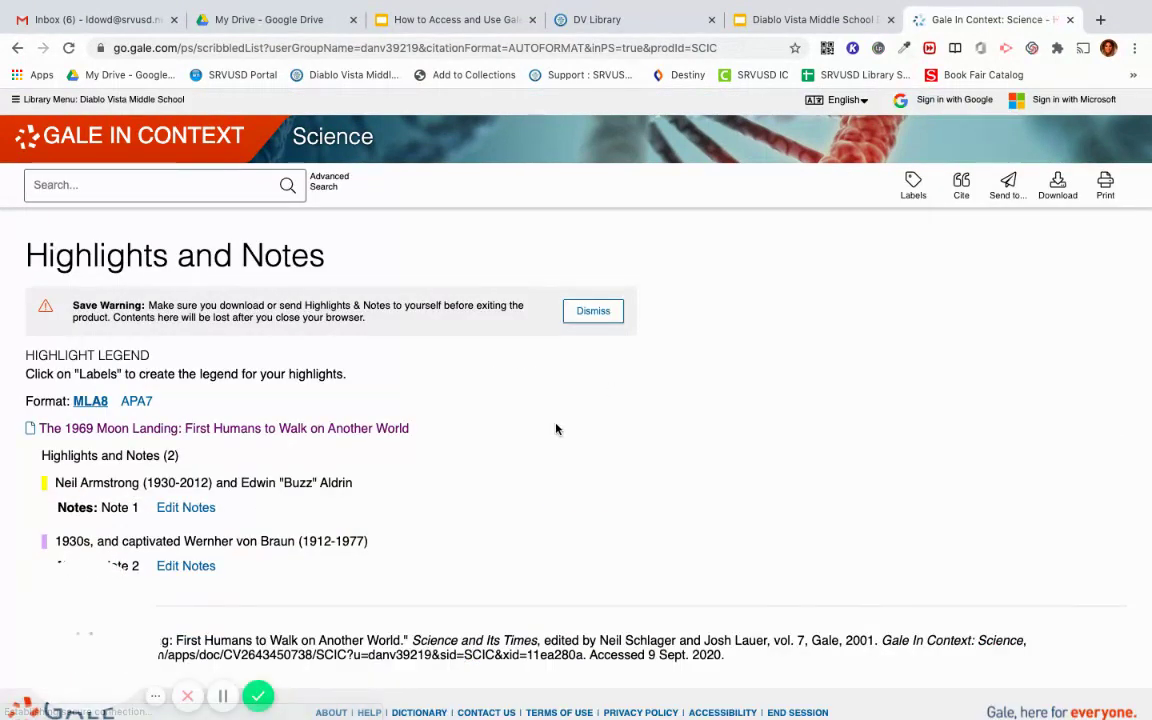
scroll(557, 429, down, 1)
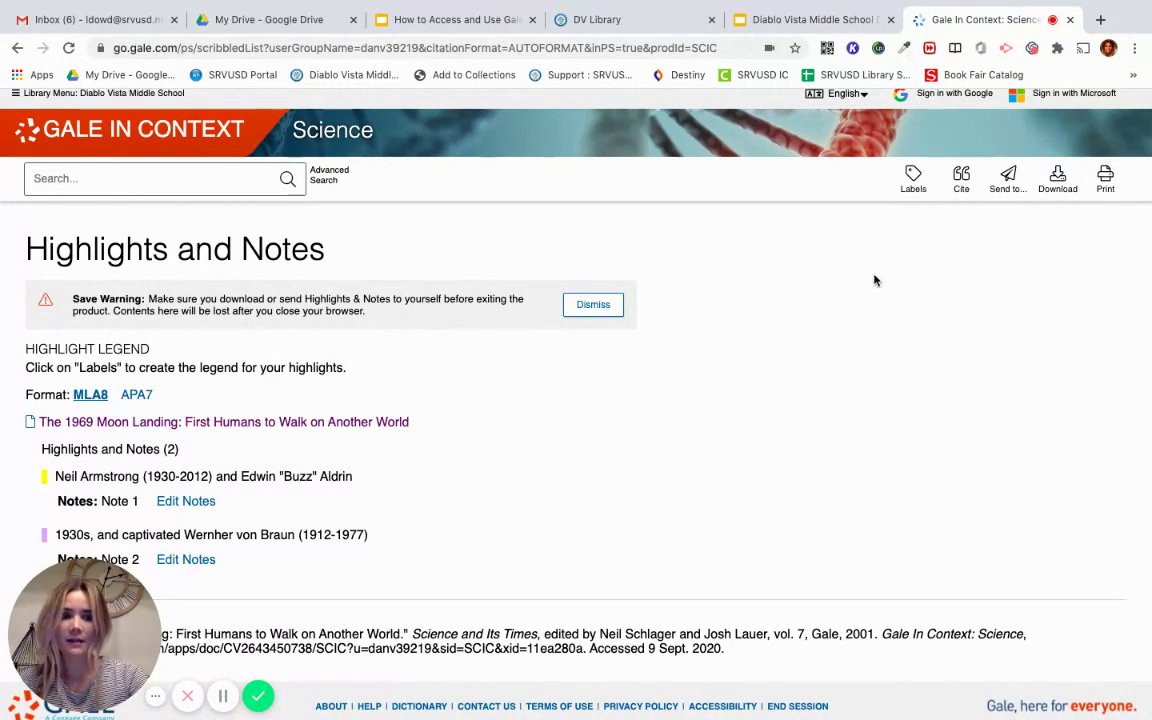
click(1015, 183)
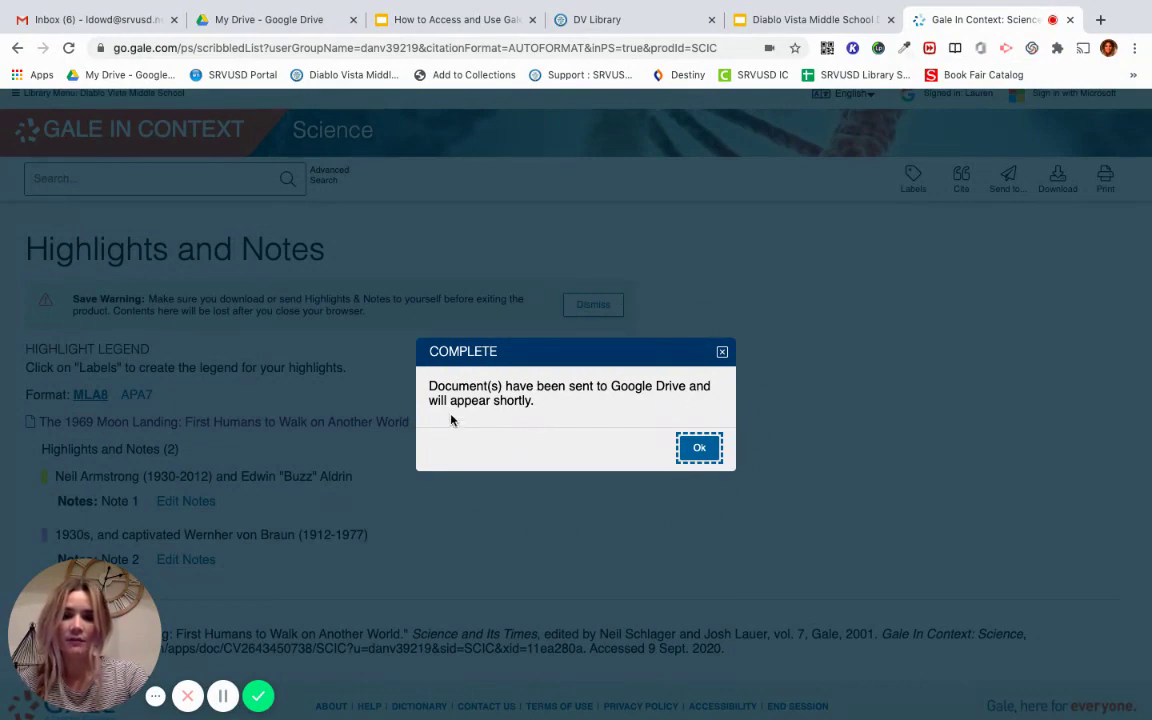
click(699, 448)
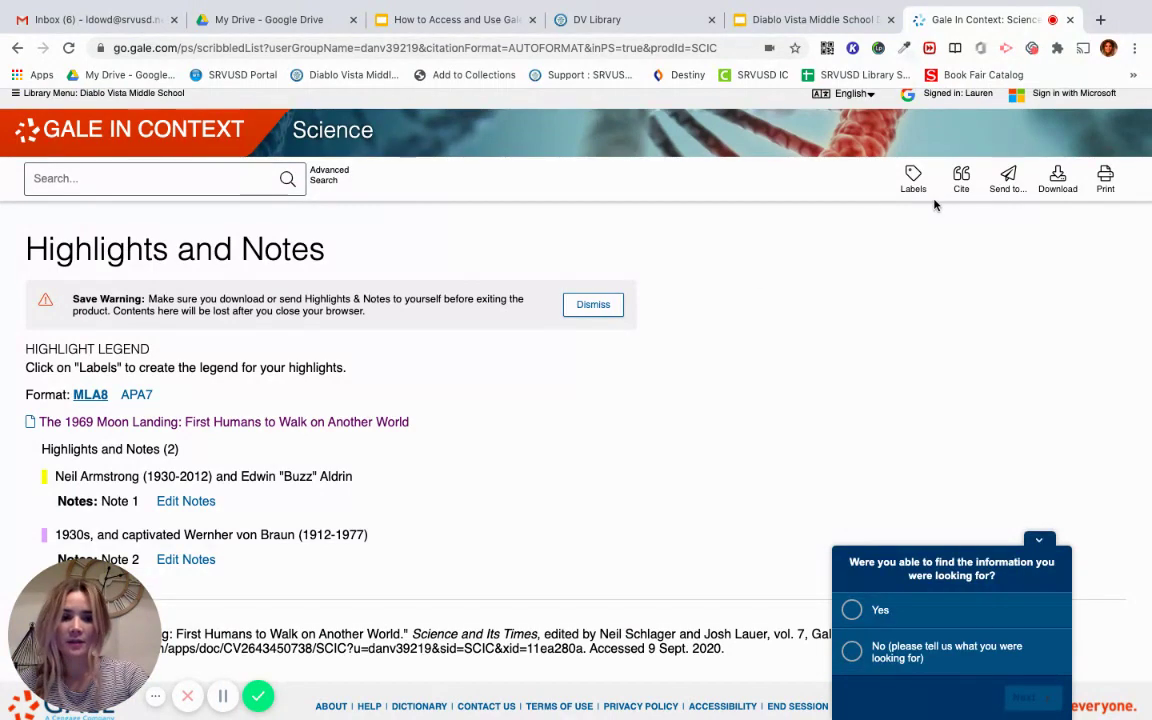
click(1039, 539)
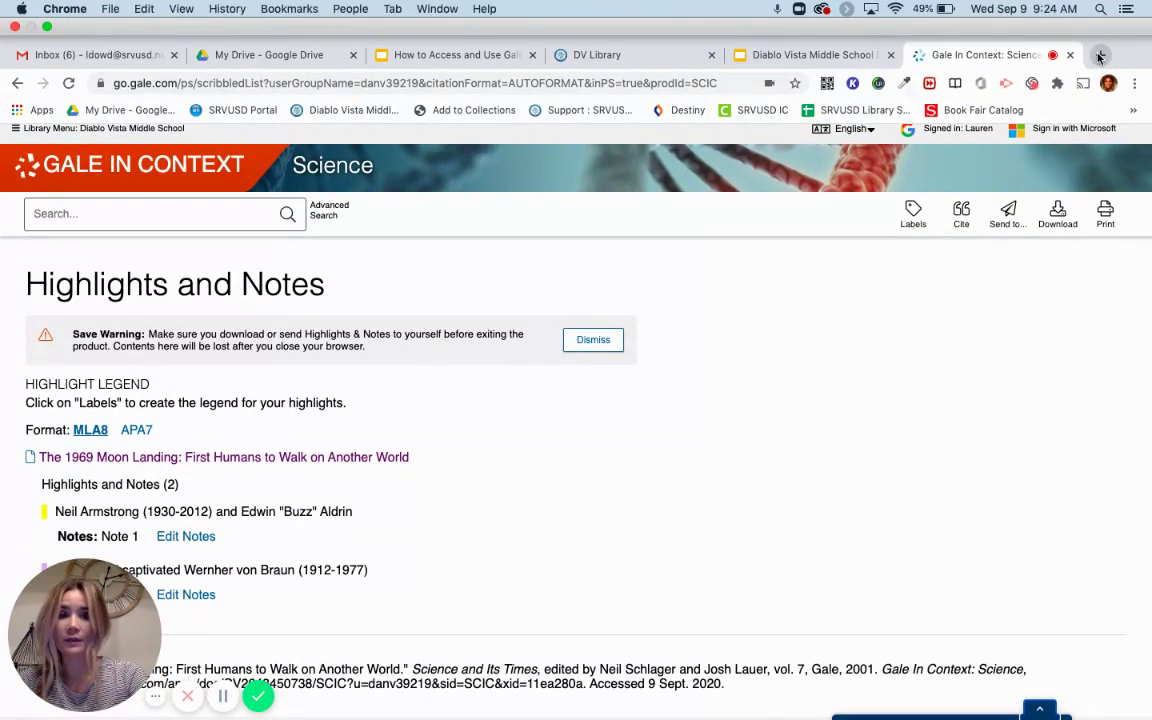
In a new tab, open Highlighted Articles-09-09-2020 from Google Drive's Recent files.
click(1099, 55)
click(129, 110)
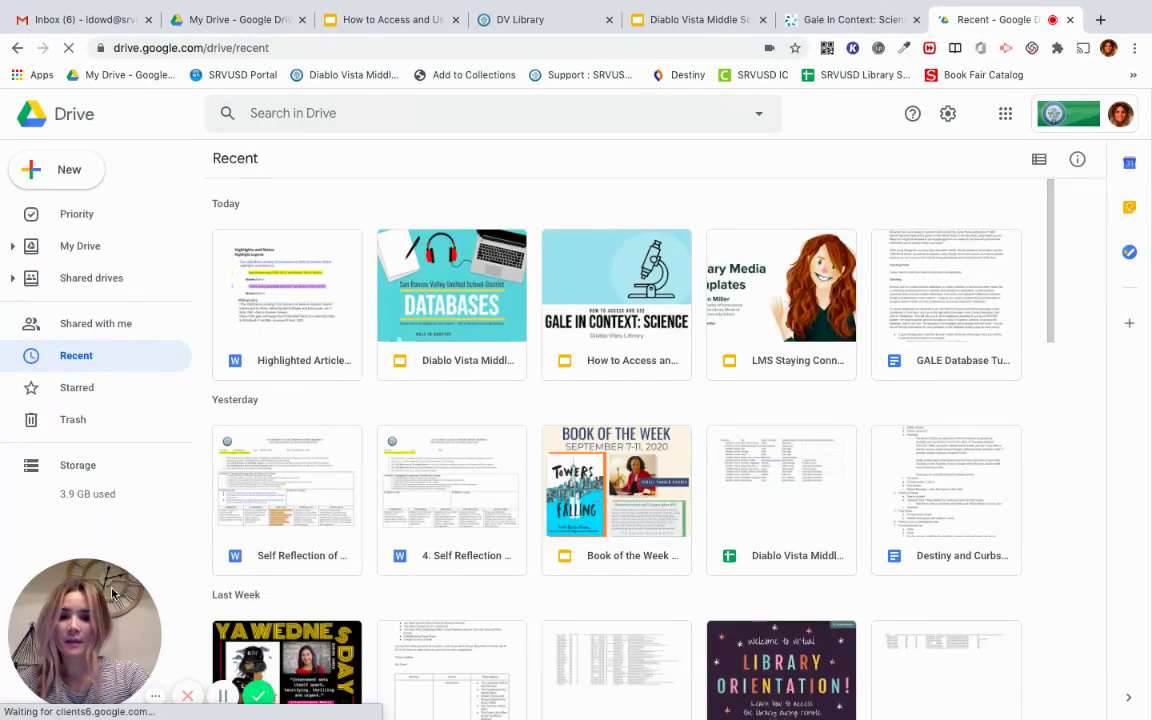
double_click(268, 333)
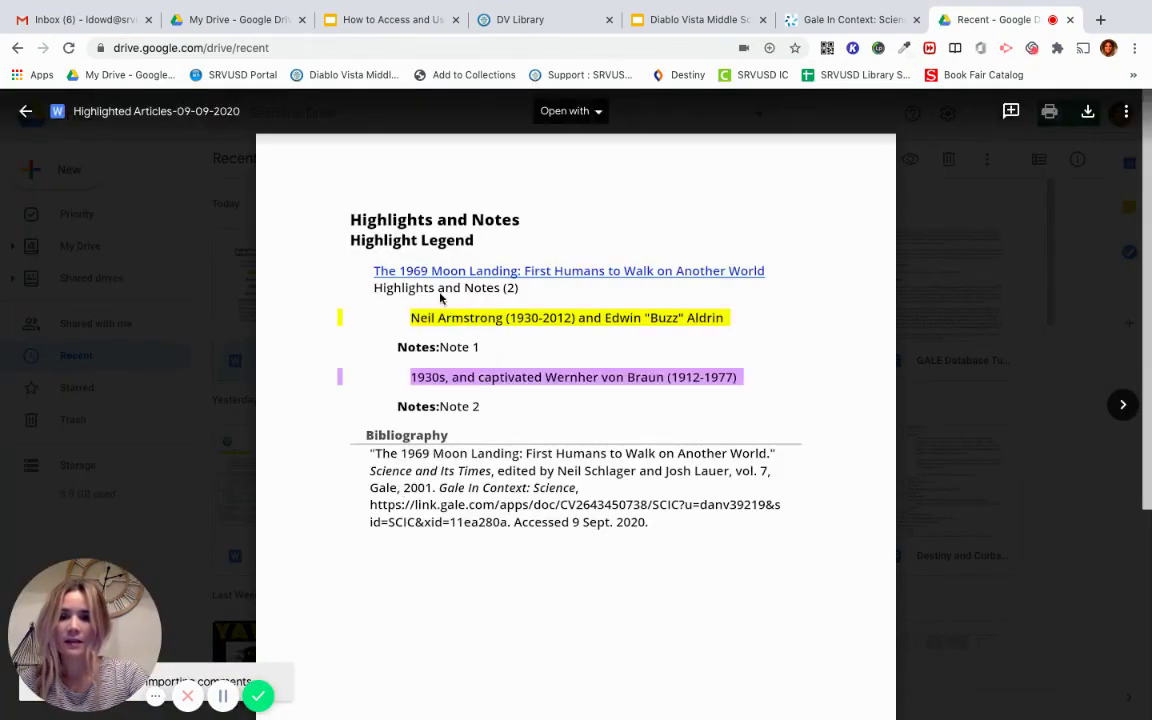